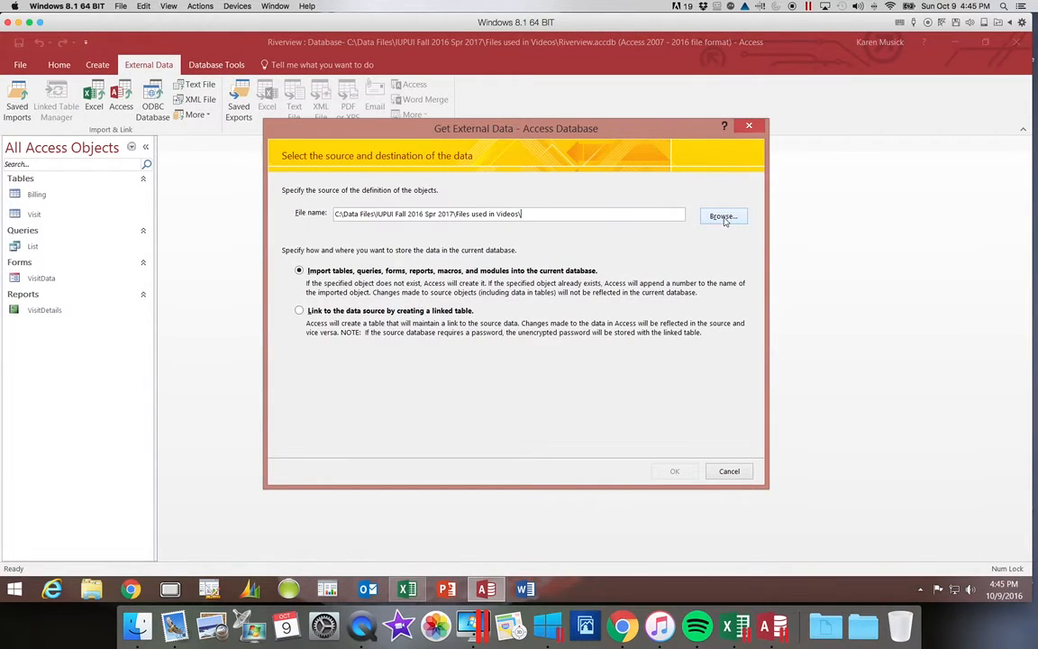
# - Choose Kelly.accdb as the source database and import its objects into the current database
pyautogui.click(724, 219)
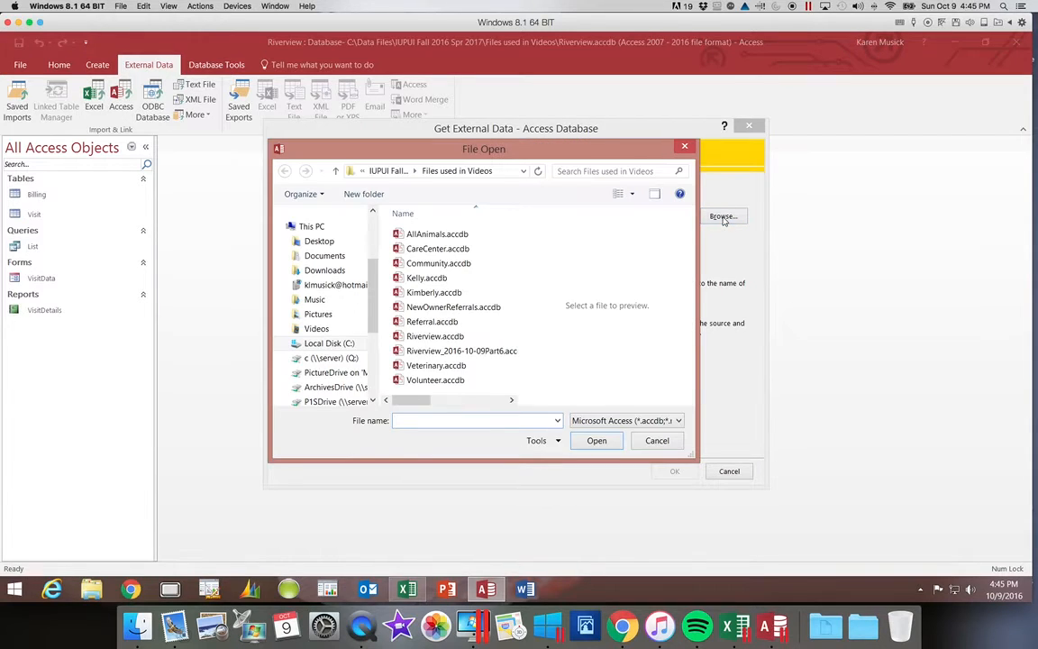
pyautogui.click(446, 280)
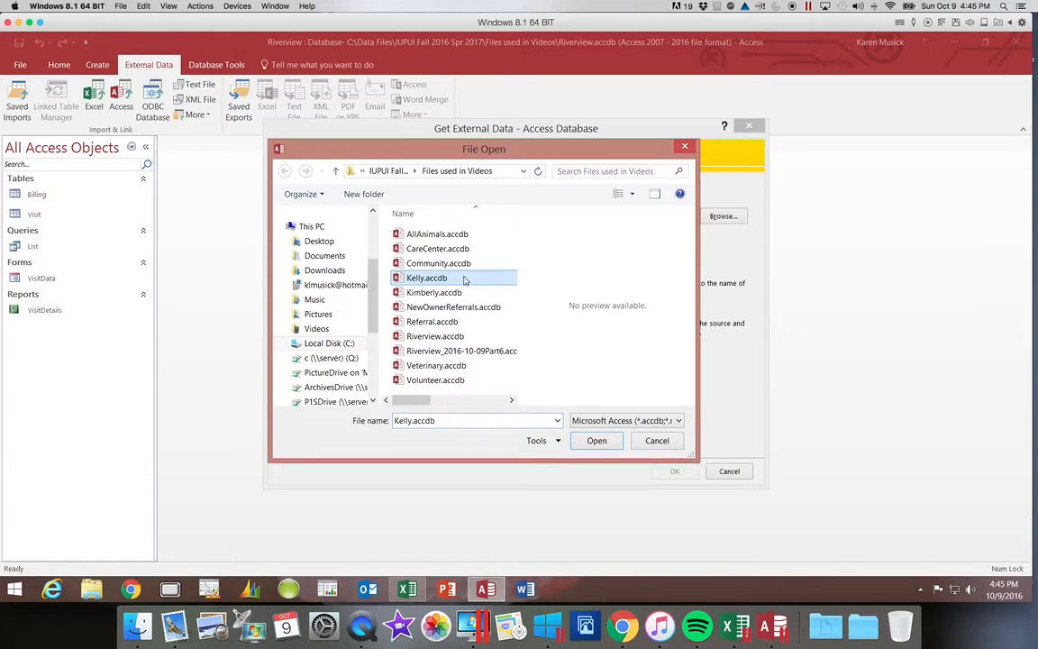
pyautogui.click(596, 441)
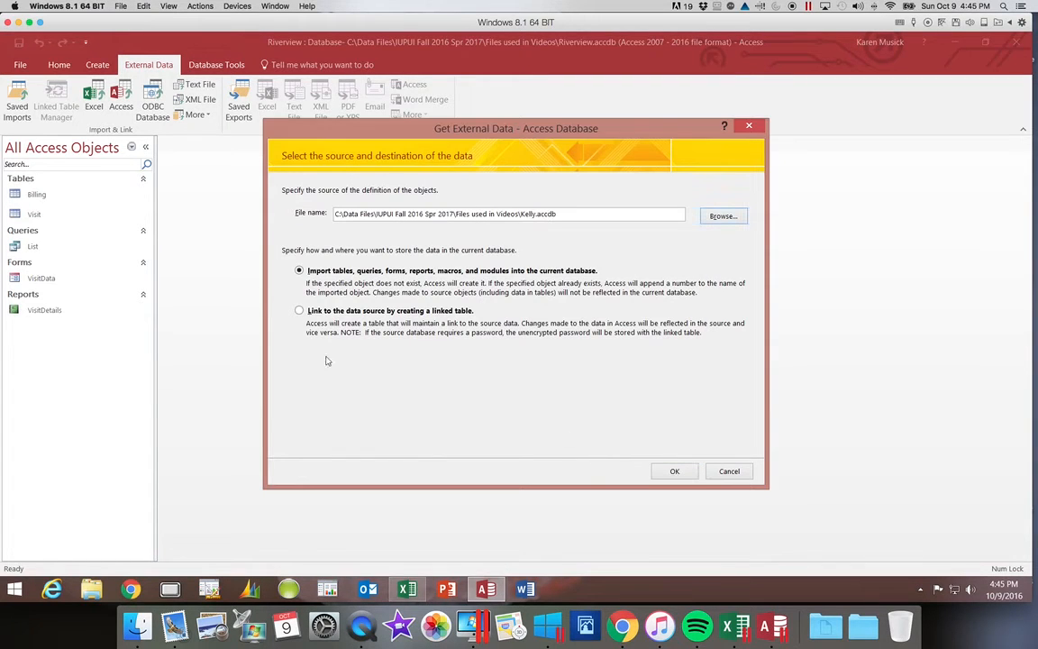
pyautogui.click(300, 271)
pyautogui.click(675, 473)
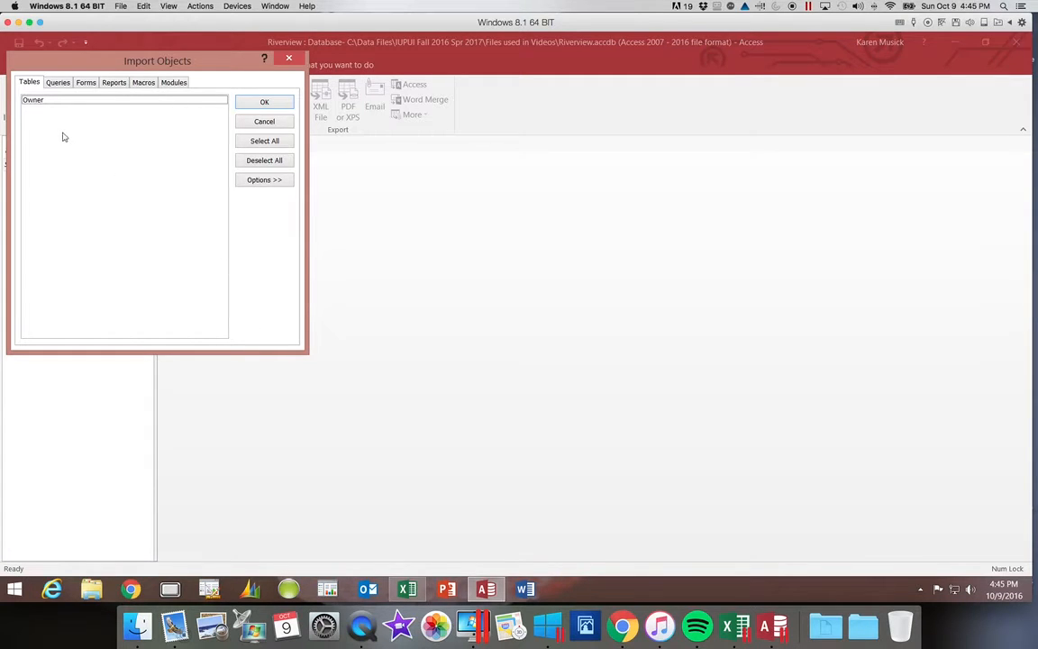
# - Import the Owner table with the Definition Only option, without saving the import steps
pyautogui.click(42, 100)
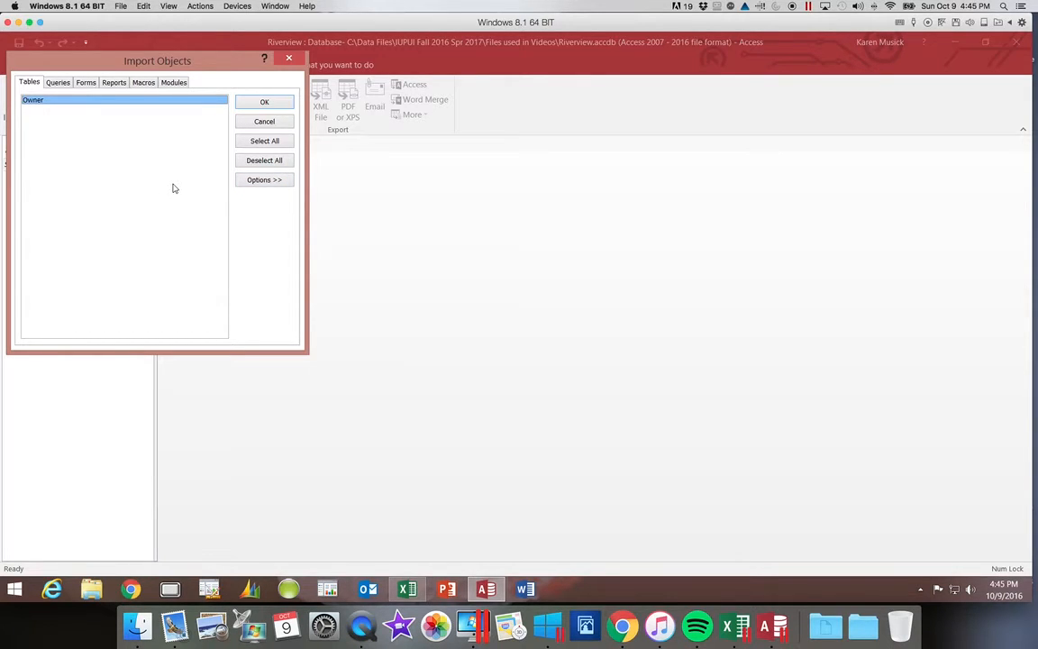
pyautogui.click(264, 181)
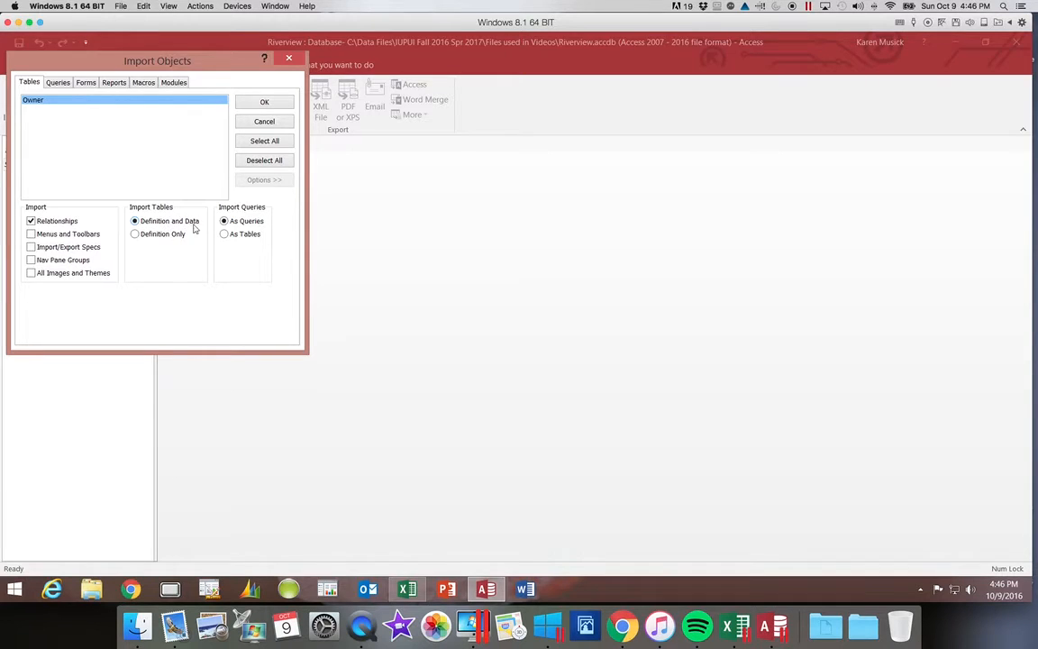
pyautogui.click(135, 236)
pyautogui.click(280, 105)
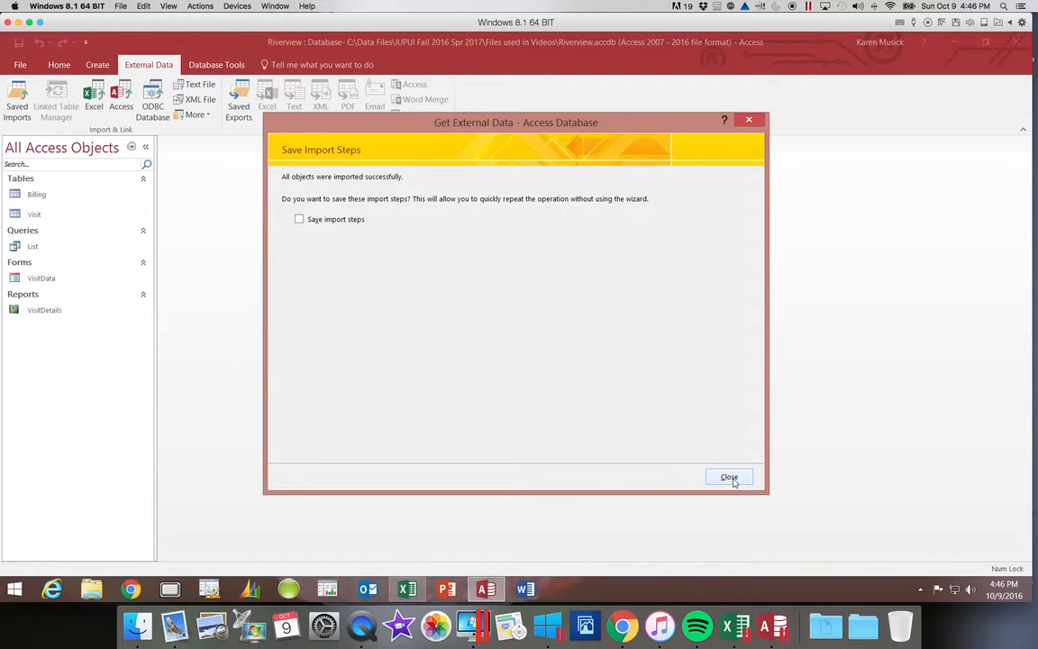
pyautogui.click(730, 478)
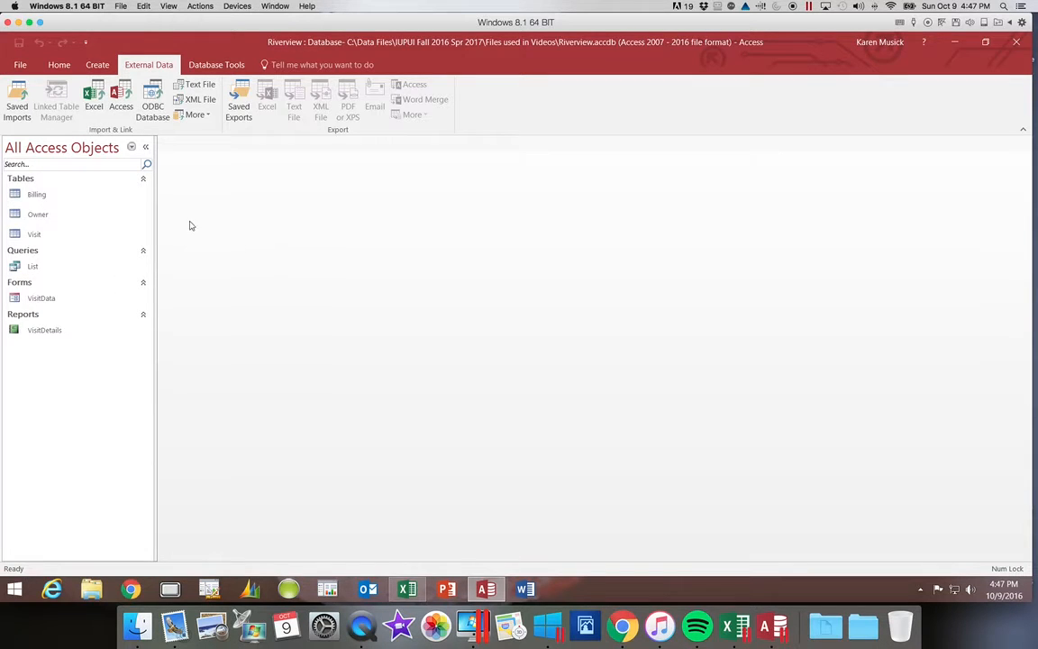
# - Start another Access import into the current database with AllAnimals.accdb as the source
pyautogui.click(122, 107)
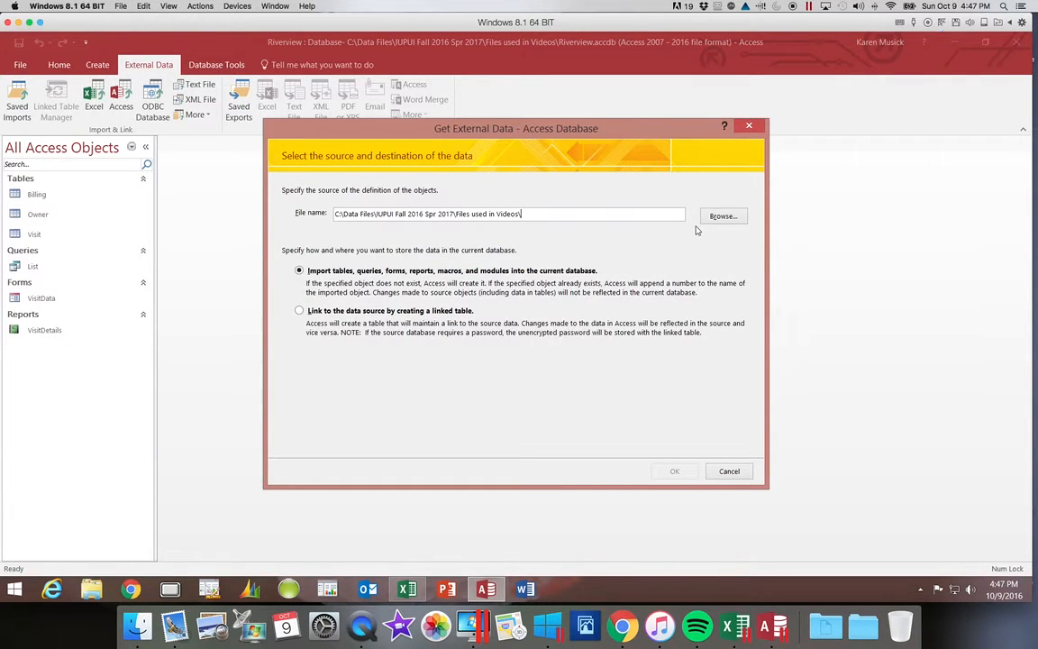
pyautogui.click(725, 217)
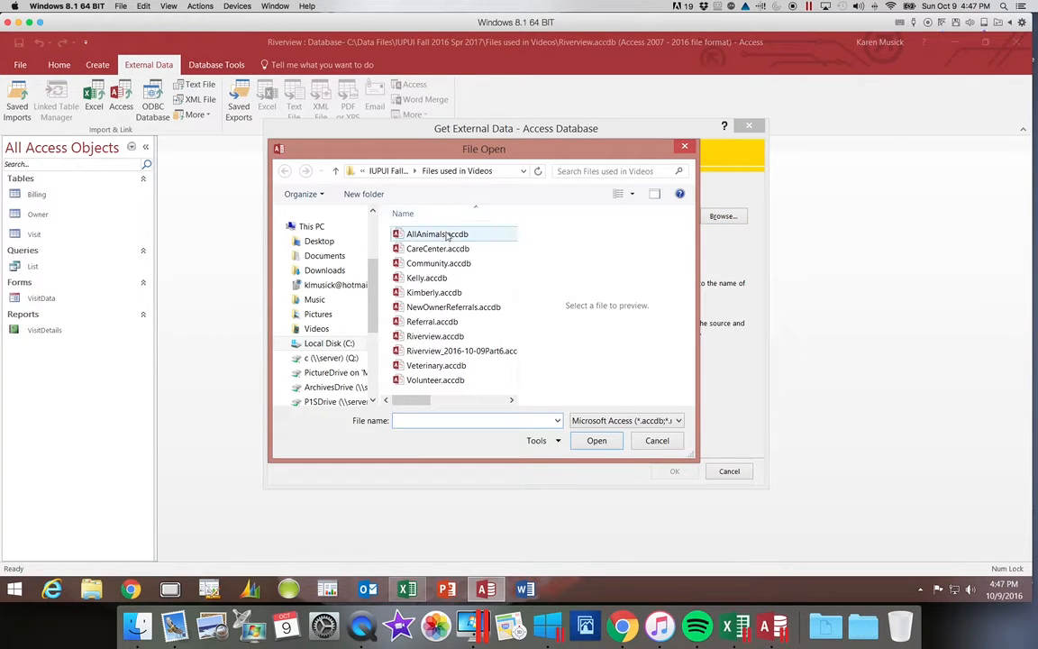
pyautogui.click(448, 237)
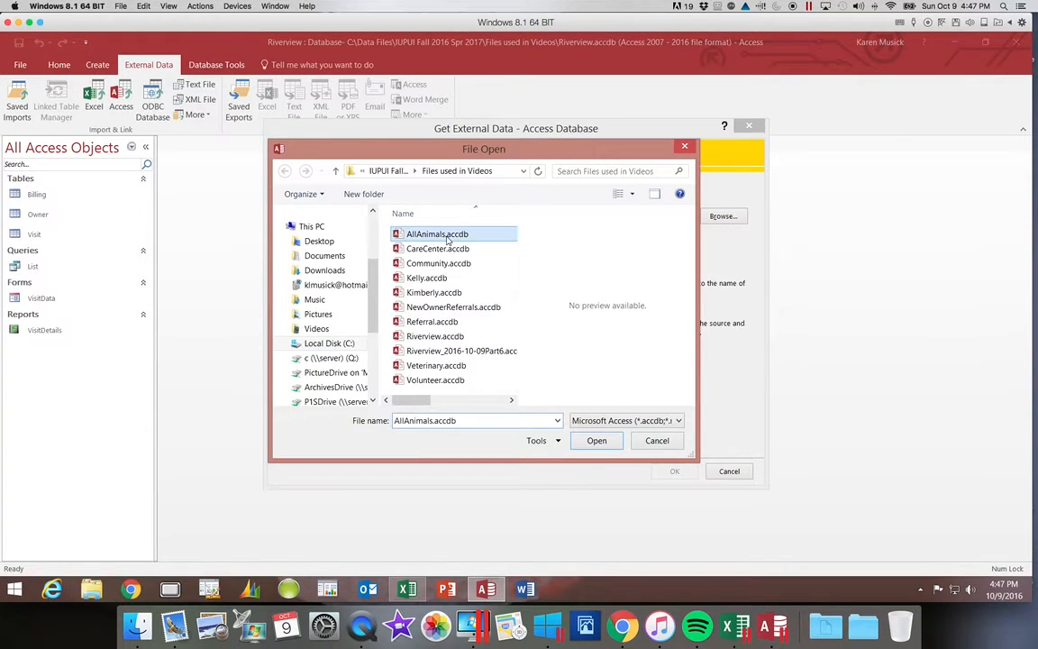
pyautogui.click(606, 446)
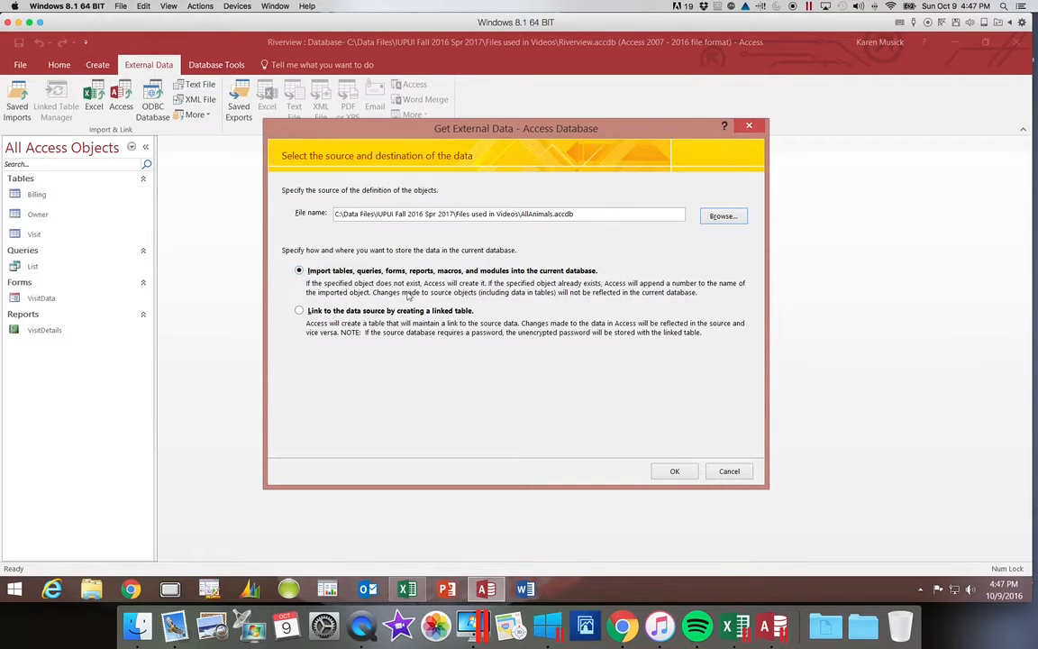
pyautogui.click(678, 473)
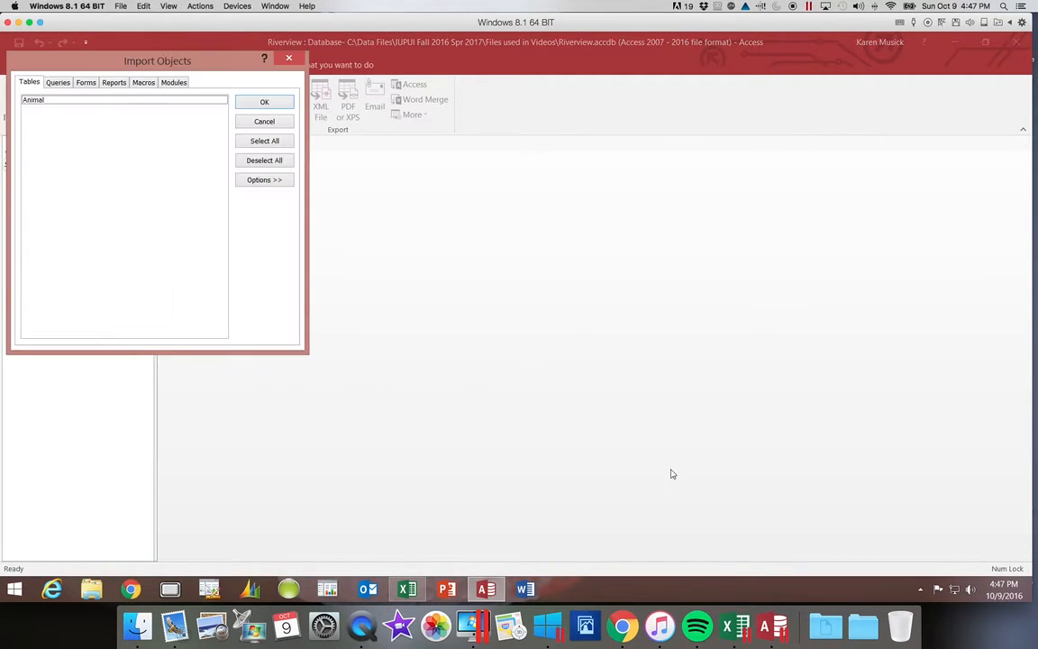
# - Import the Animal table with its definition and data, without saving the import steps
pyautogui.click(45, 101)
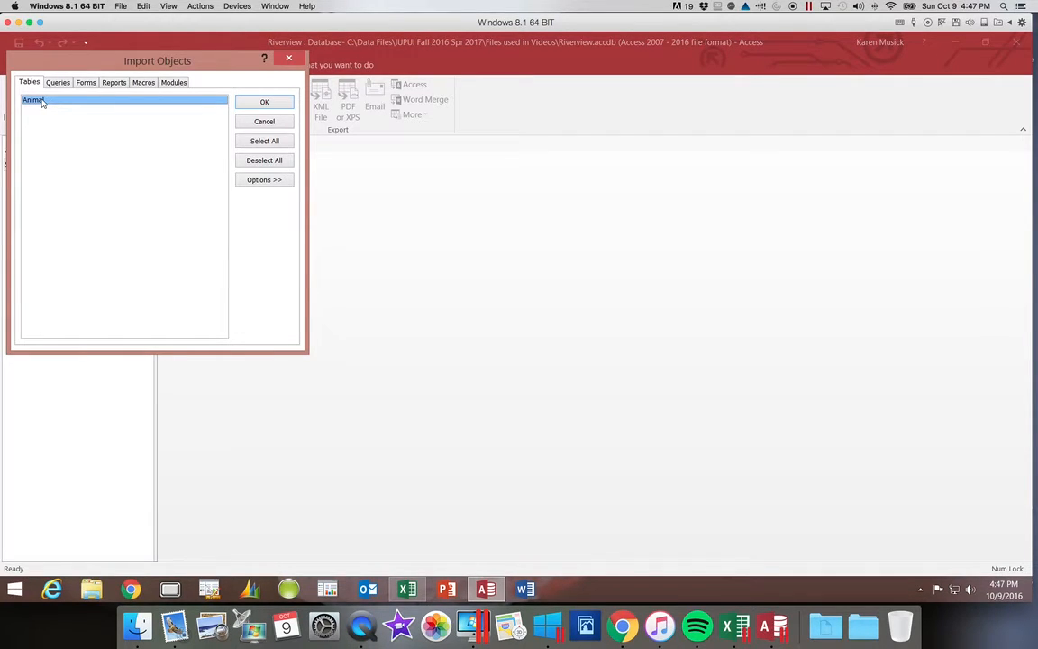
pyautogui.click(41, 102)
pyautogui.click(45, 103)
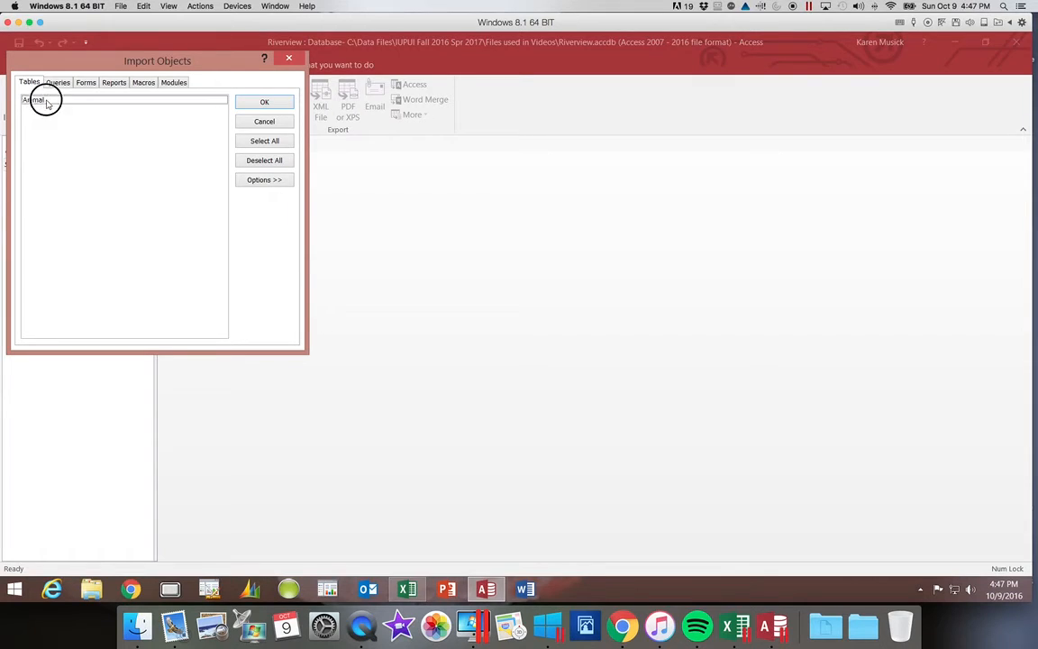
pyautogui.click(251, 180)
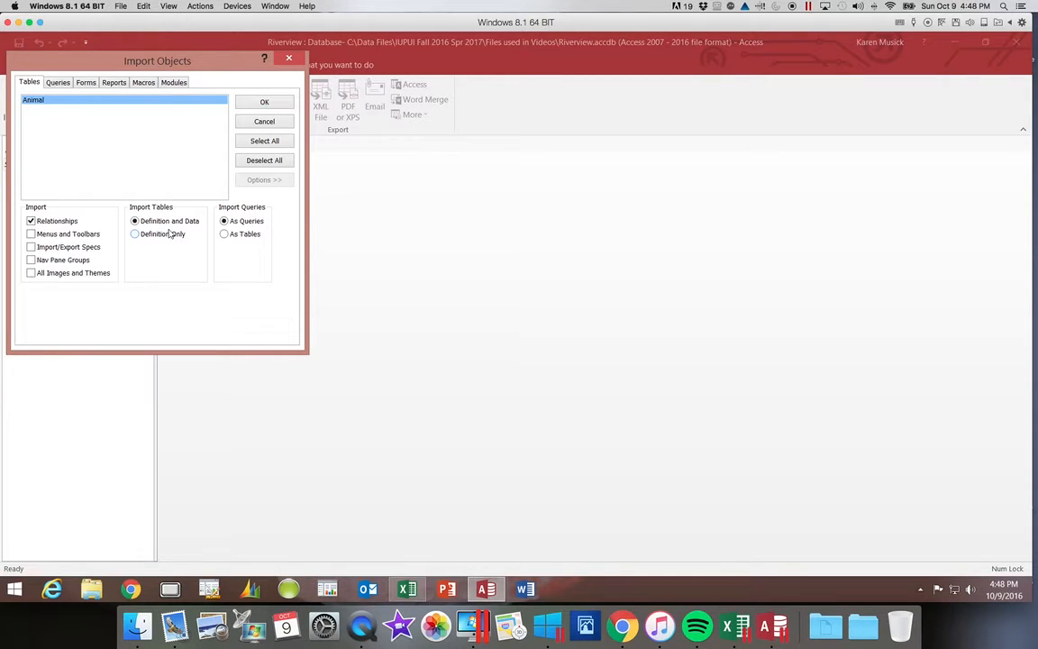
pyautogui.click(263, 103)
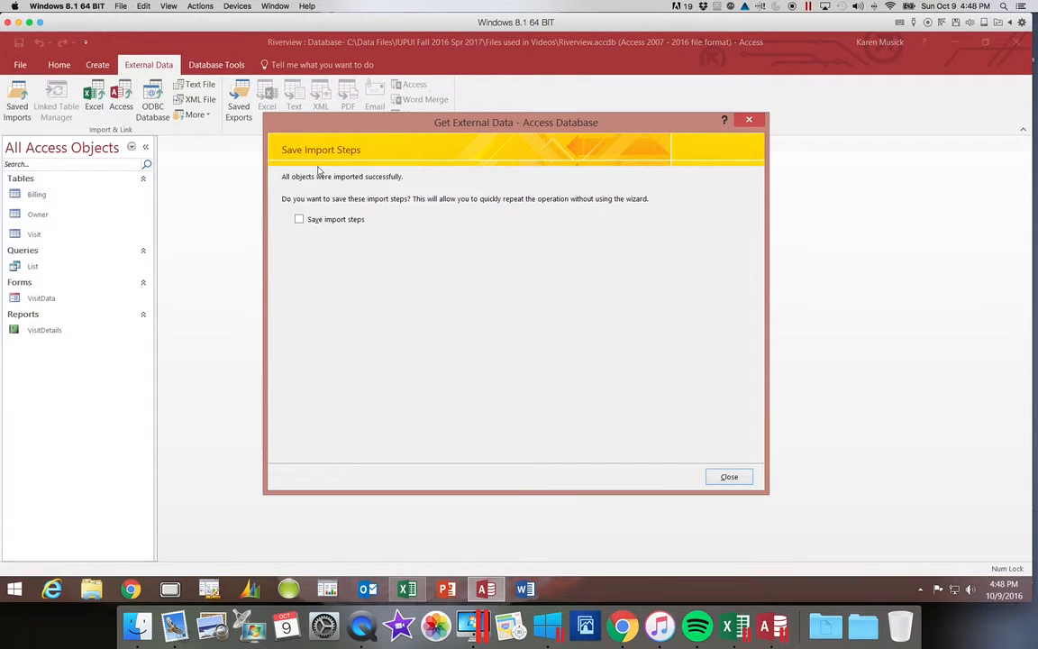
pyautogui.click(731, 477)
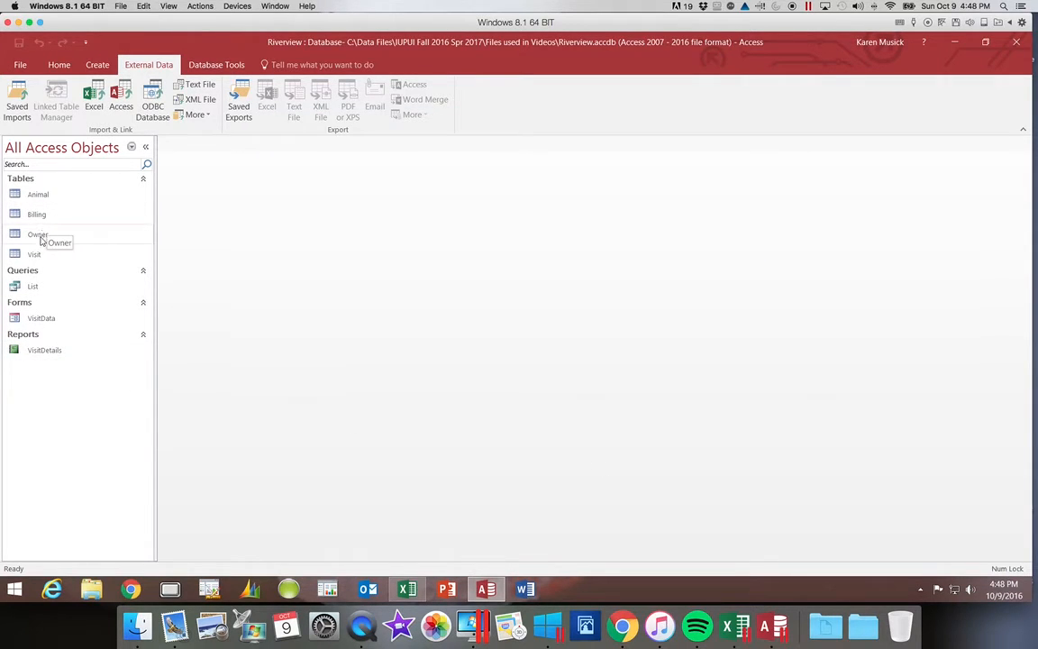
# - Open the imported Owner and Animal tables to check their contents, and close the Animal table
pyautogui.doubleClick(39, 239)
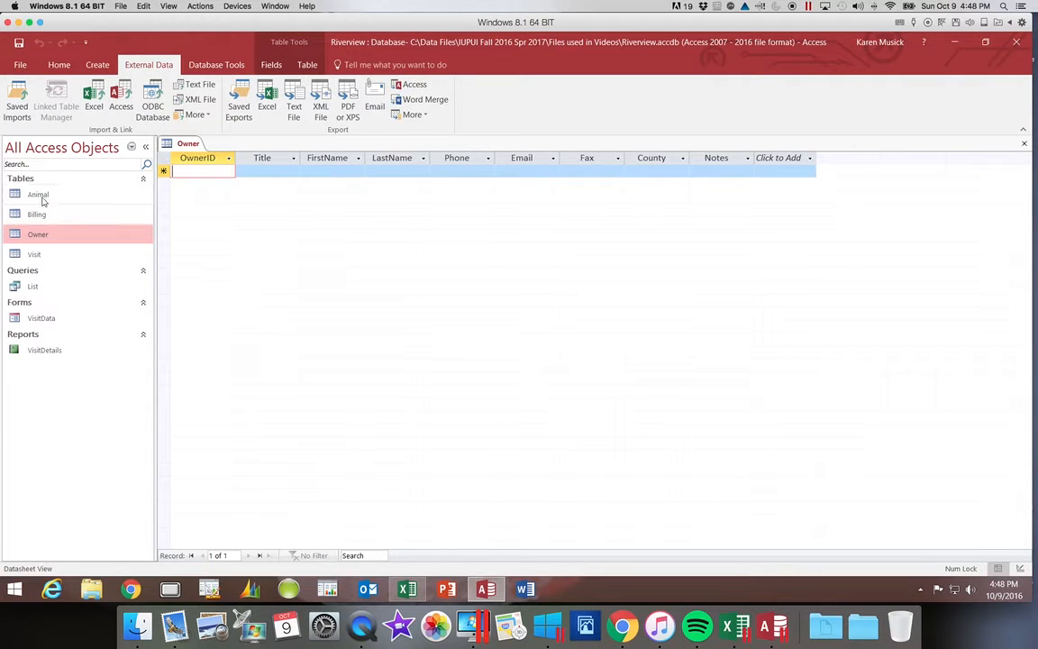
pyautogui.doubleClick(38, 195)
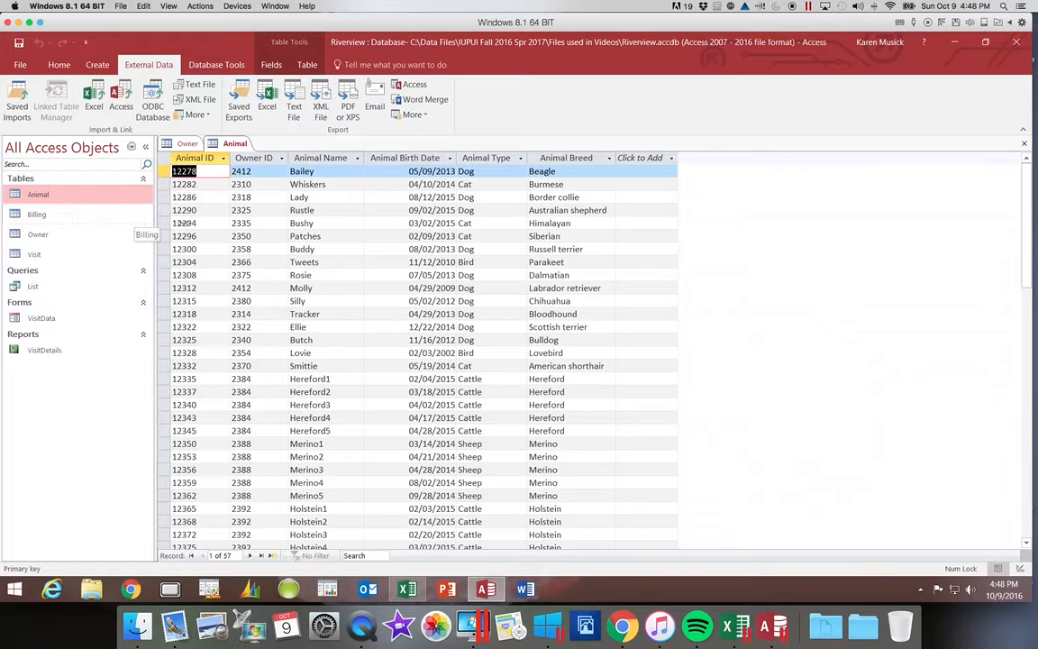
pyautogui.click(1023, 143)
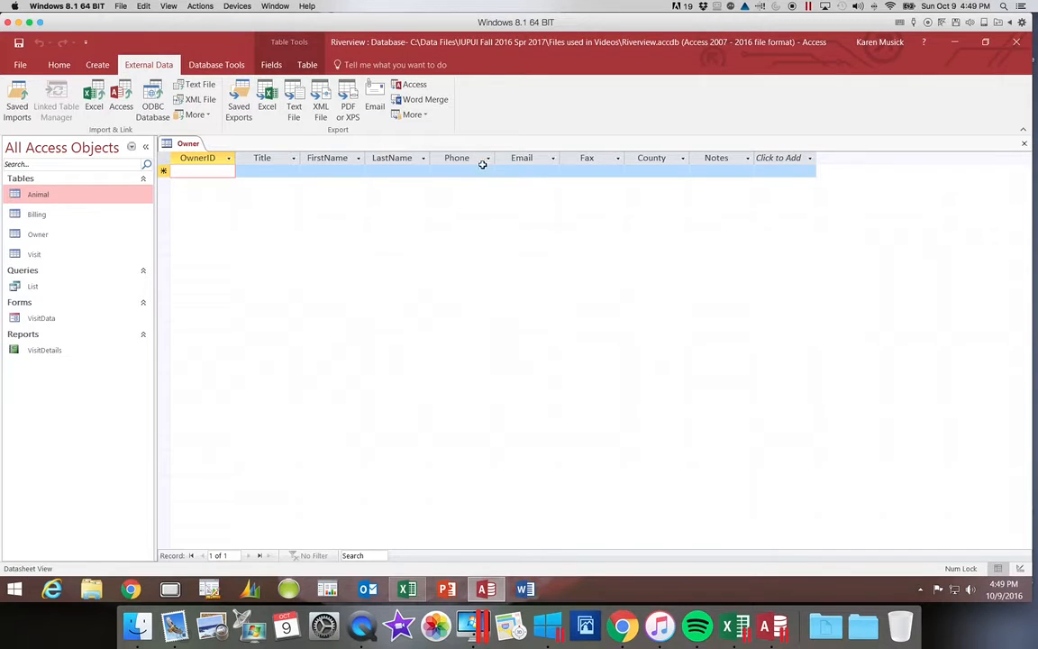
# - Insert the Address Quick Start fields before the Owner table's Email field and delete the Country Region field
pyautogui.click(518, 160)
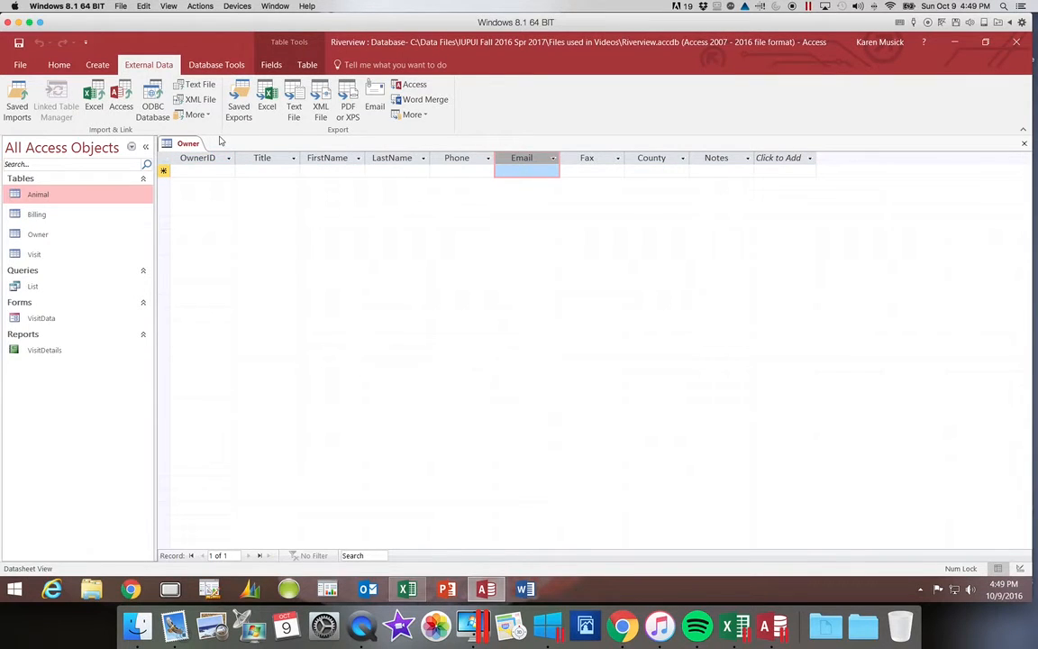
pyautogui.click(272, 64)
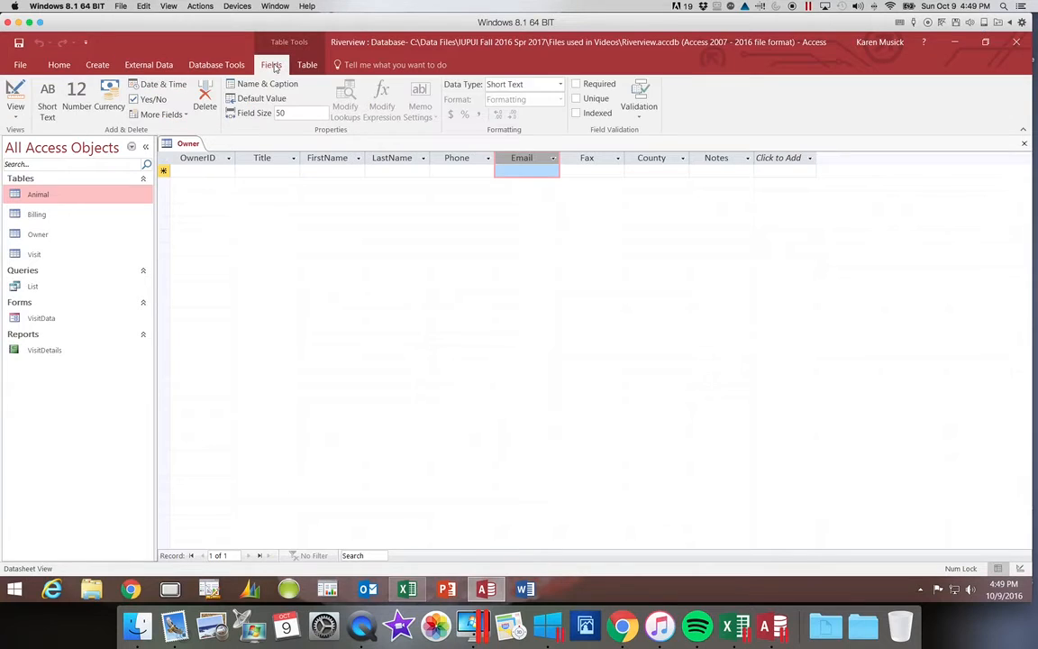
pyautogui.click(185, 114)
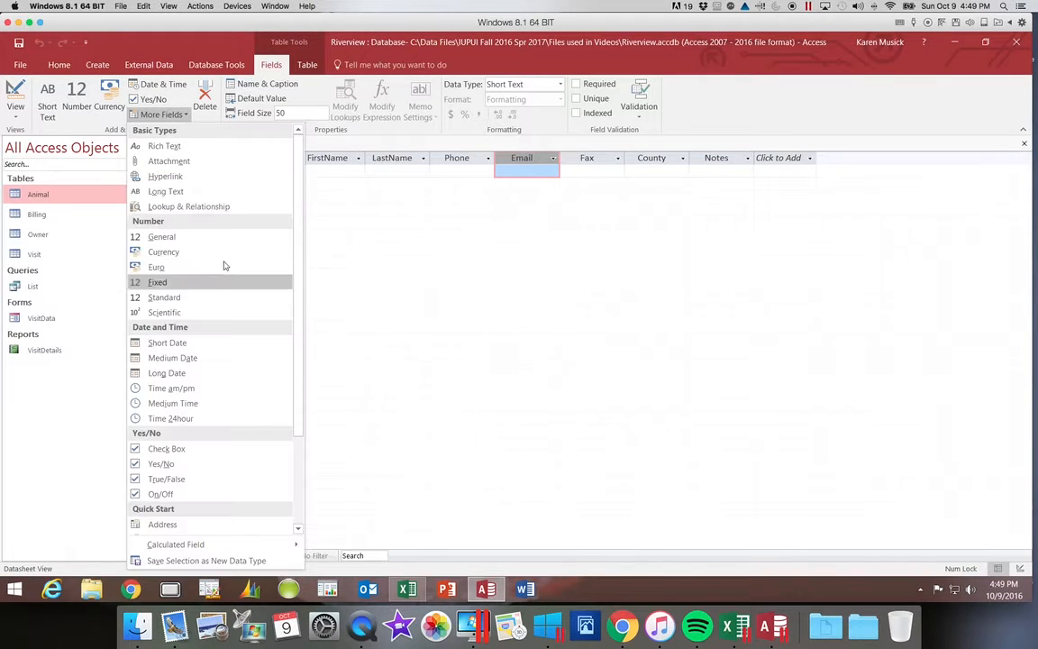
pyautogui.moveTo(295, 185); pyautogui.dragTo(294, 294)
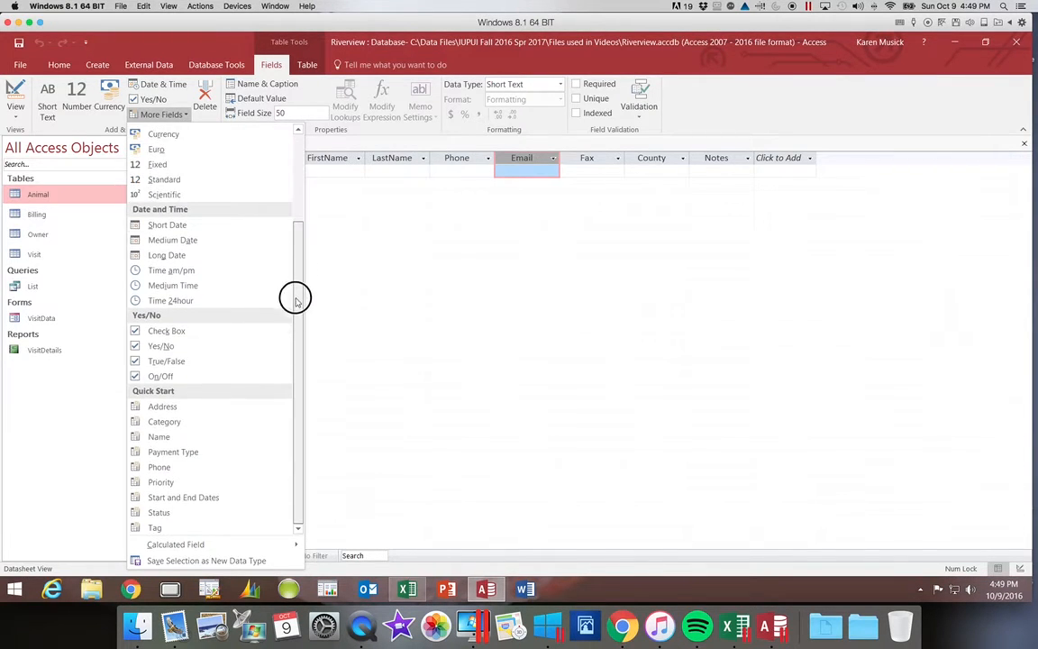
pyautogui.click(188, 408)
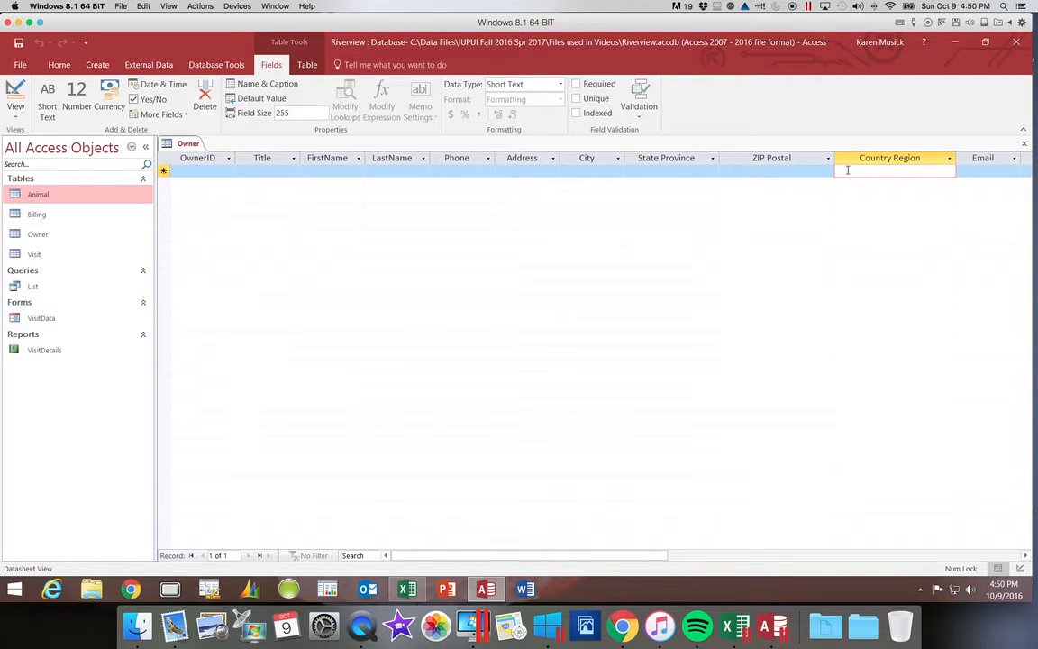
pyautogui.click(206, 92)
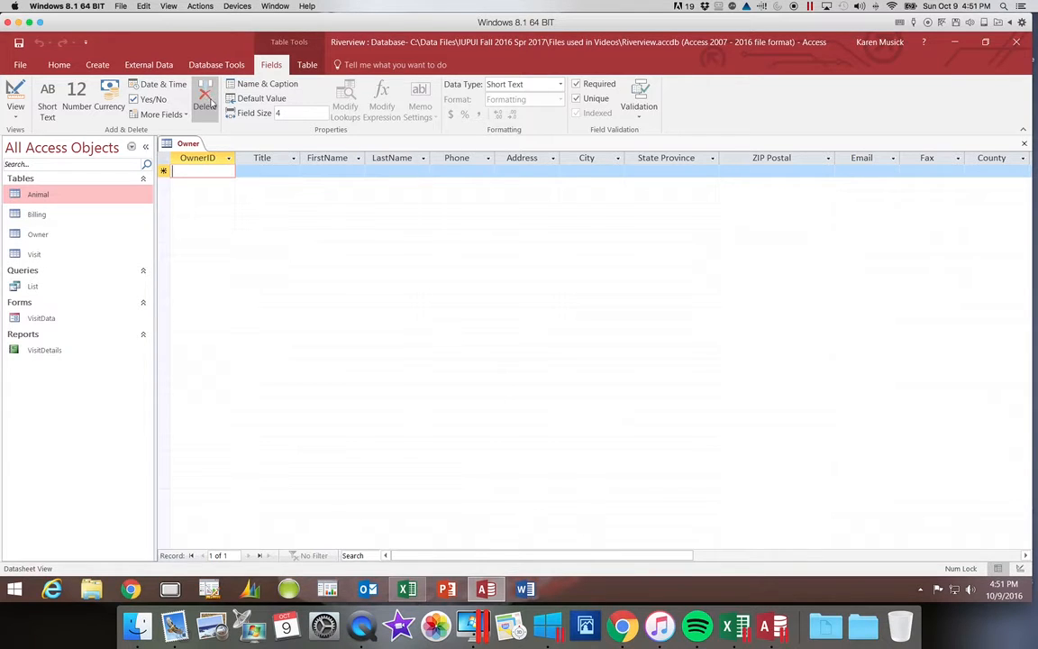
# - In Design view, delete the Title, Fax, County and Notes fields from the Owner table
pyautogui.click(15, 111)
pyautogui.click(41, 166)
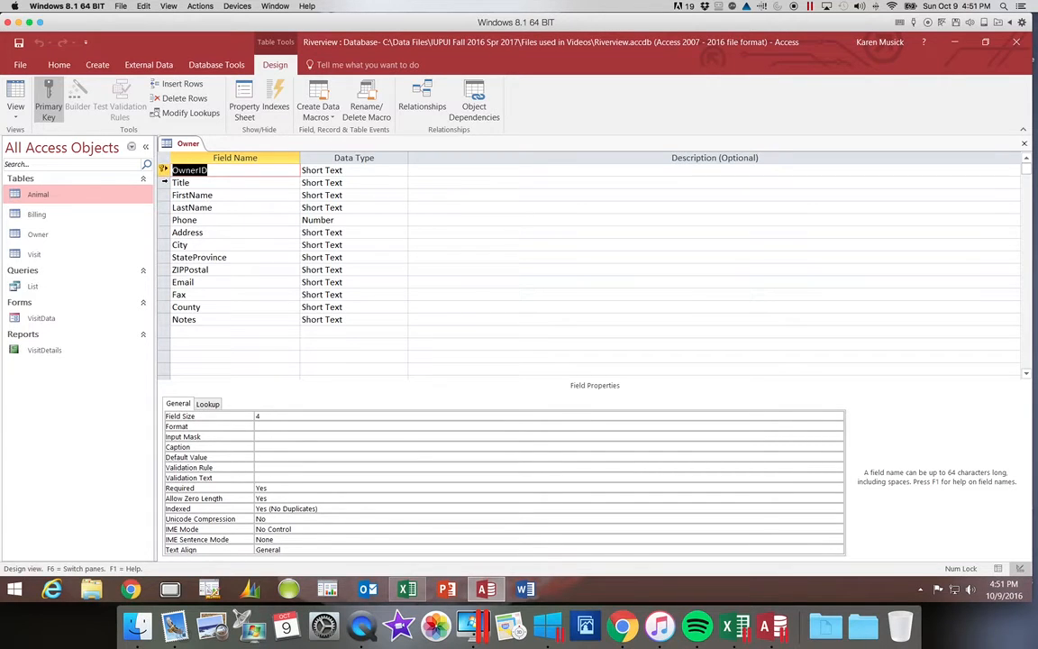
pyautogui.click(164, 182)
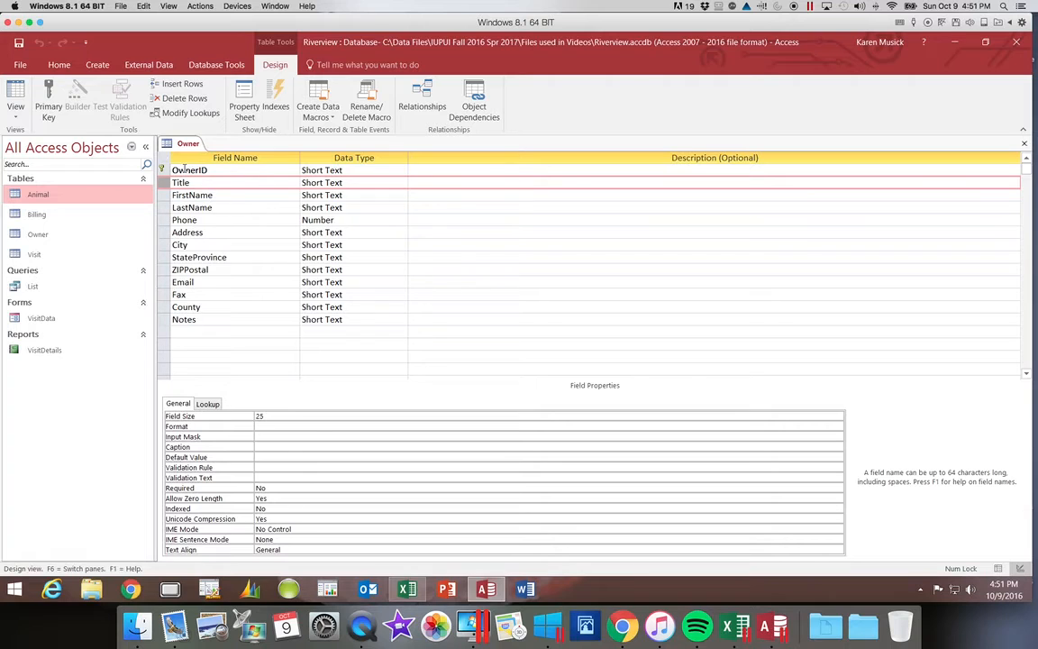
pyautogui.click(194, 99)
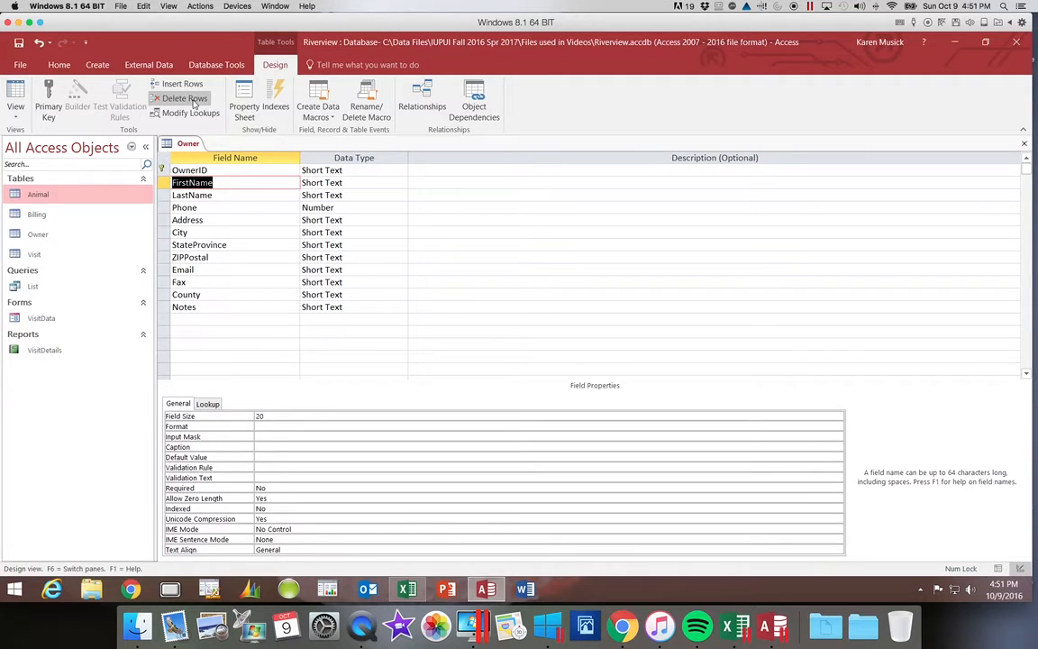
pyautogui.click(166, 282)
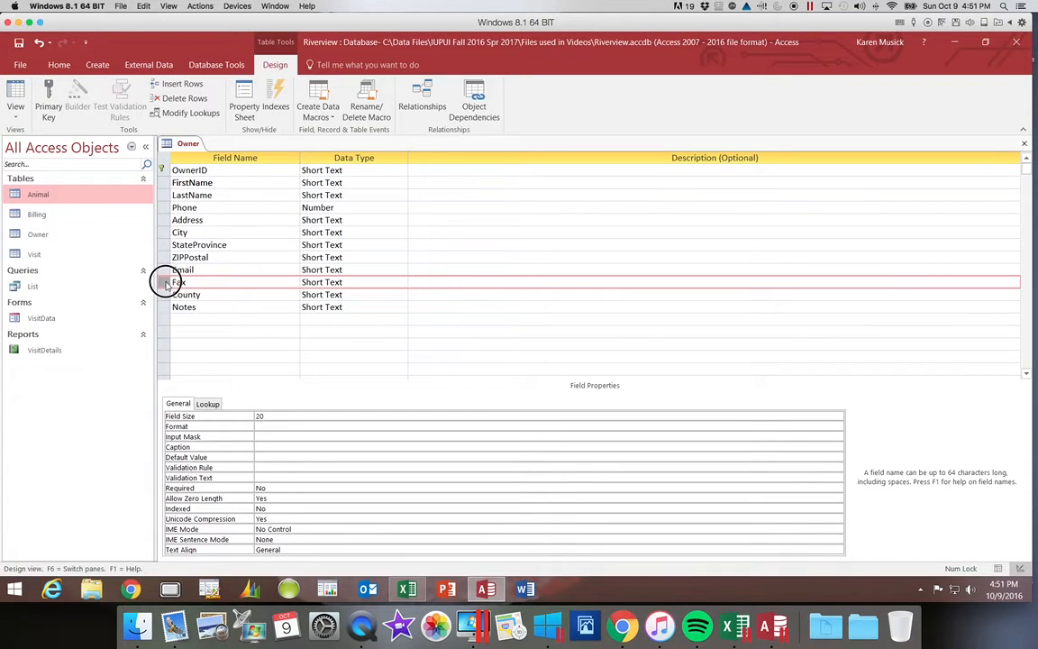
pyautogui.moveTo(166, 283); pyautogui.dragTo(159, 309)
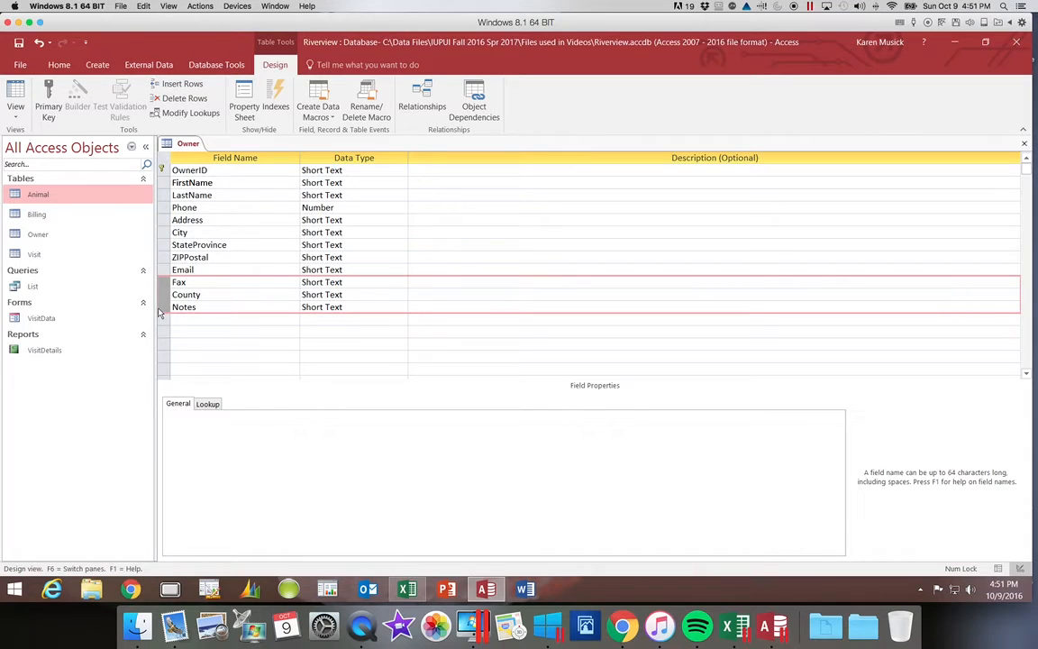
pyautogui.click(177, 97)
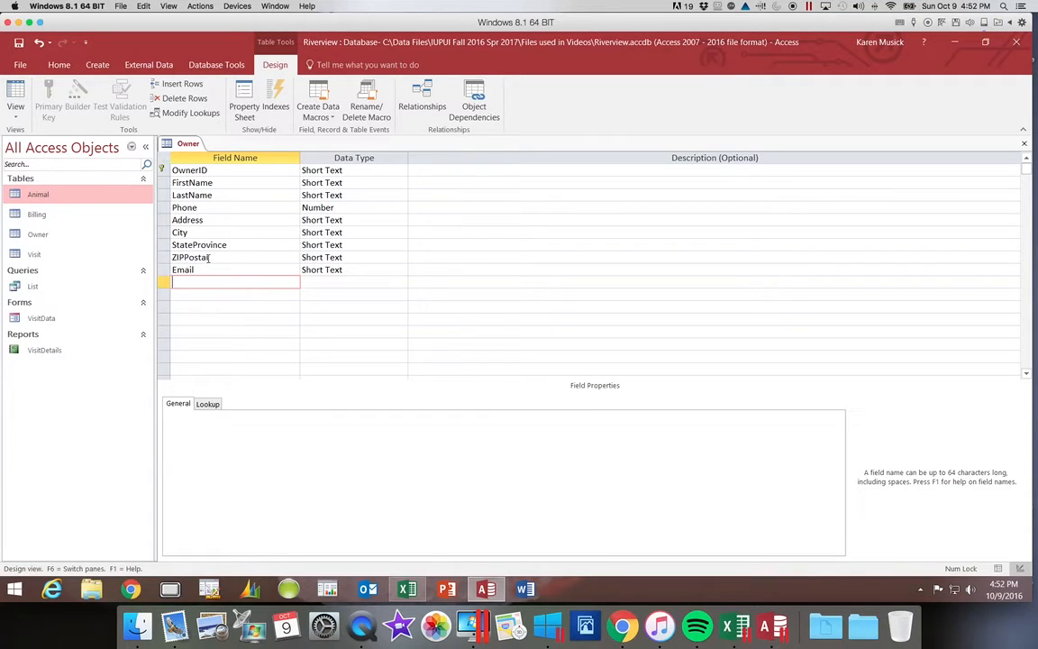
# - Rename the Owner table's ZIPPostal field to Zip
pyautogui.moveTo(211, 258); pyautogui.dragTo(155, 264)
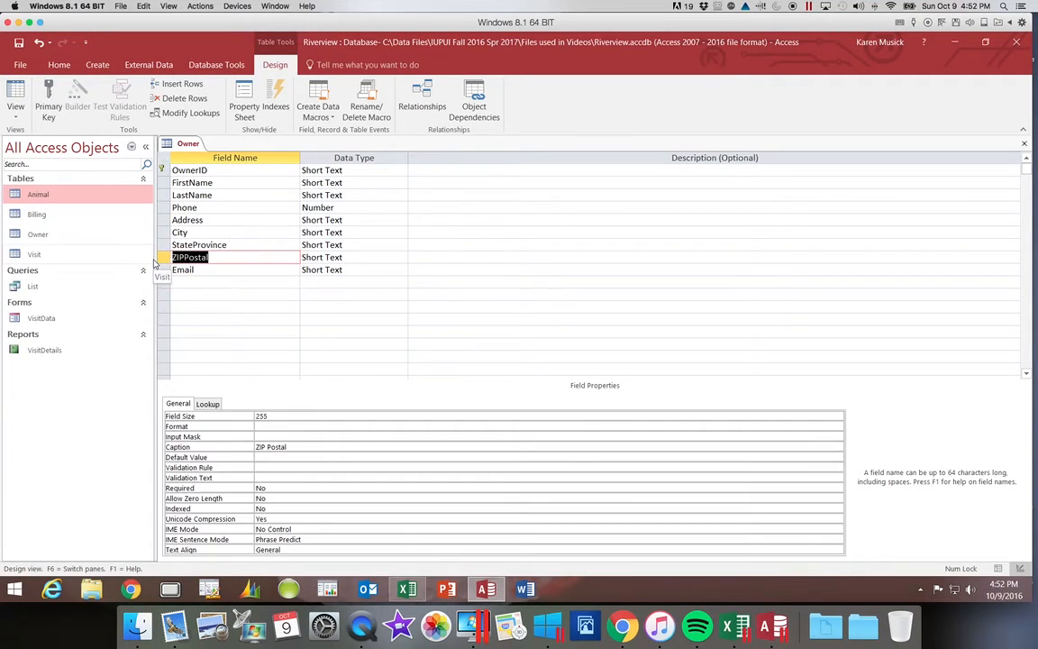
pyautogui.write('Zip')
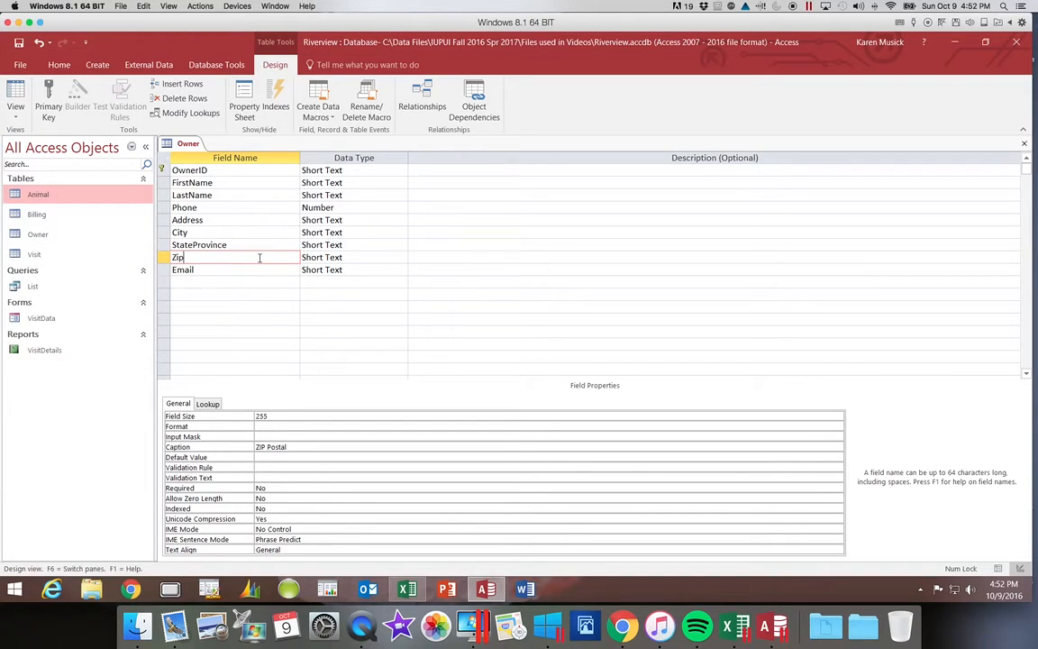
# - Change the Phone field's data type to Short Text and set its field size to 14
pyautogui.click(200, 206)
pyautogui.click(354, 207)
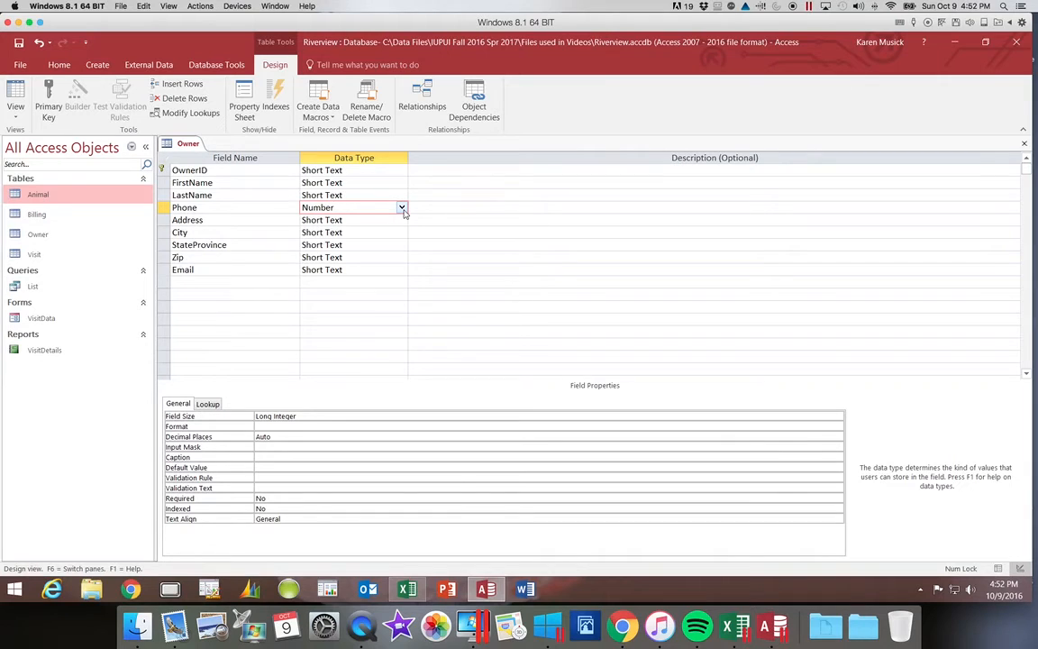
pyautogui.click(402, 208)
pyautogui.click(386, 219)
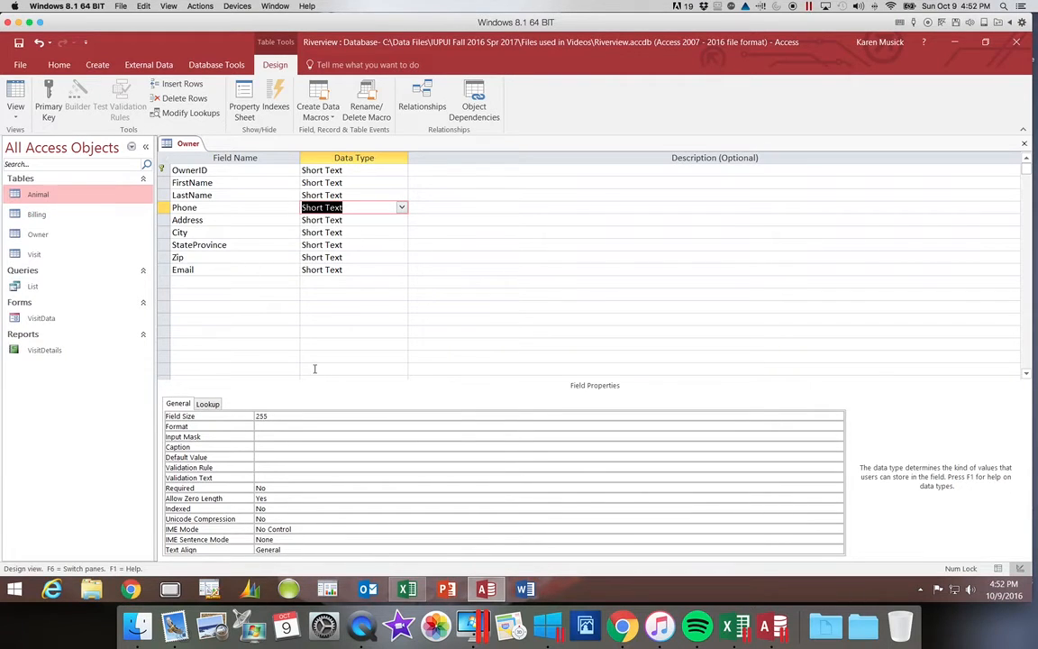
pyautogui.click(275, 416)
pyautogui.doubleClick(275, 415)
pyautogui.write('14')
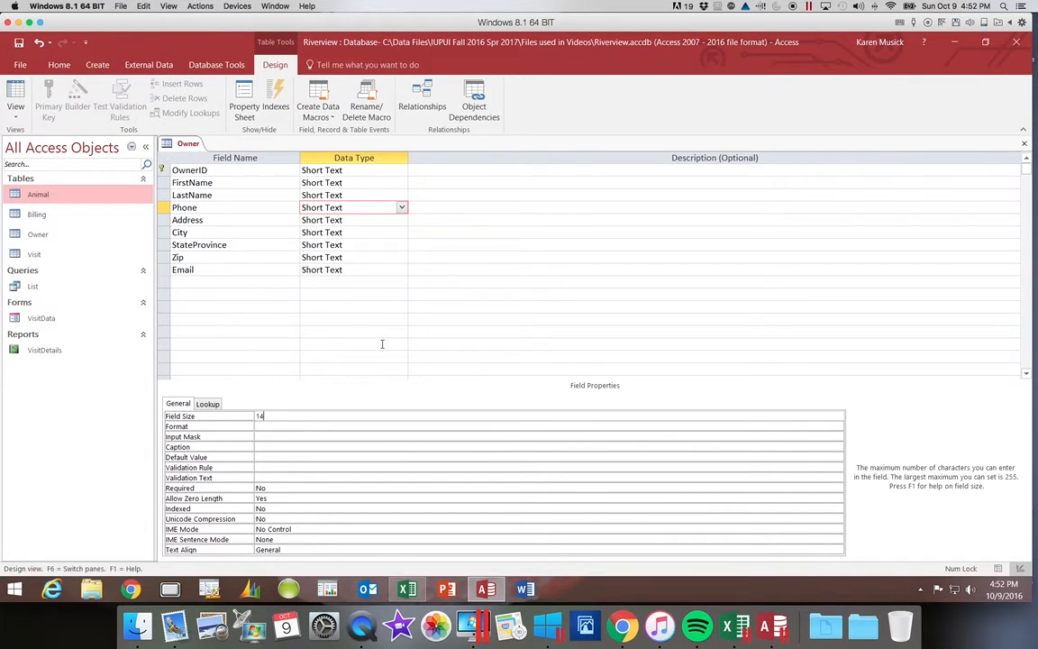
# - Rename the Owner table's StateProvince field to State
pyautogui.click(229, 245)
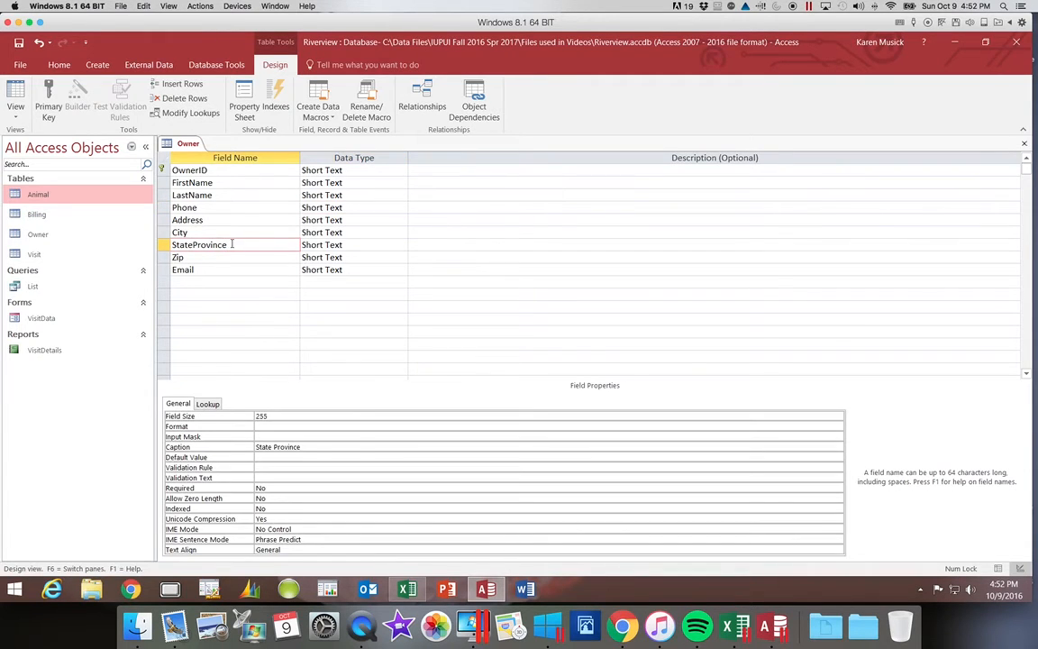
pyautogui.press('BackSpace')
pyautogui.press('BackSpace')
pyautogui.press('BackSpace')
pyautogui.press('BackSpace')
pyautogui.press('BackSpace')
pyautogui.press('BackSpace')
pyautogui.press('BackSpace')
pyautogui.press('BackSpace')
pyautogui.press('BackSpace')
pyautogui.write('r')
pyautogui.press('BackSpace')
pyautogui.write('e')
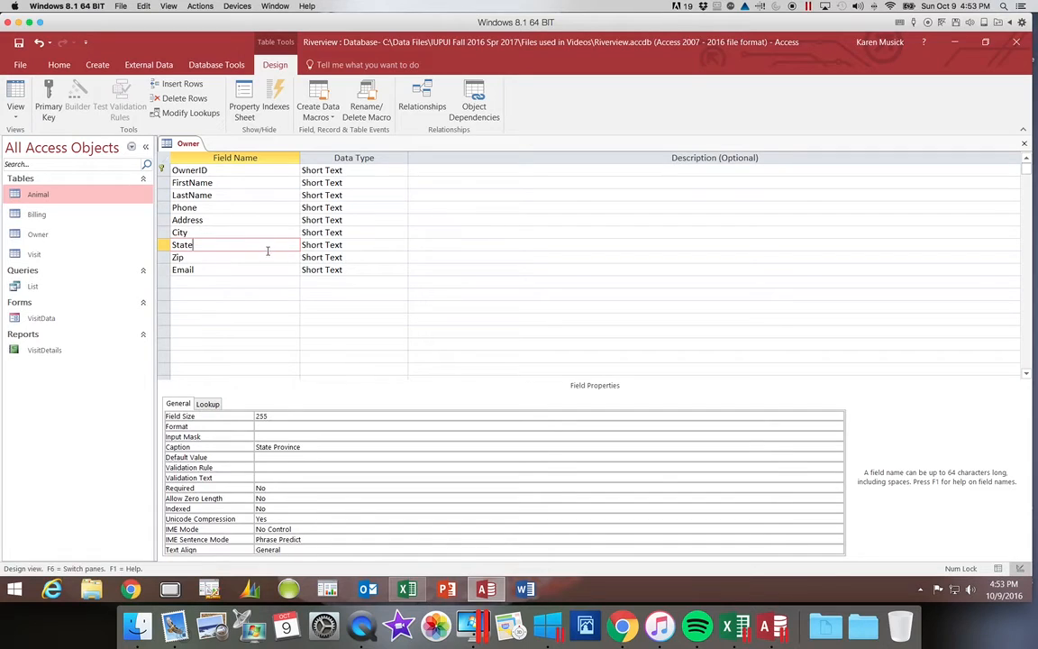
# - Give the OwnerID field a field size of 4, the caption "Owner ID" and the description "Primary key"
pyautogui.click(218, 170)
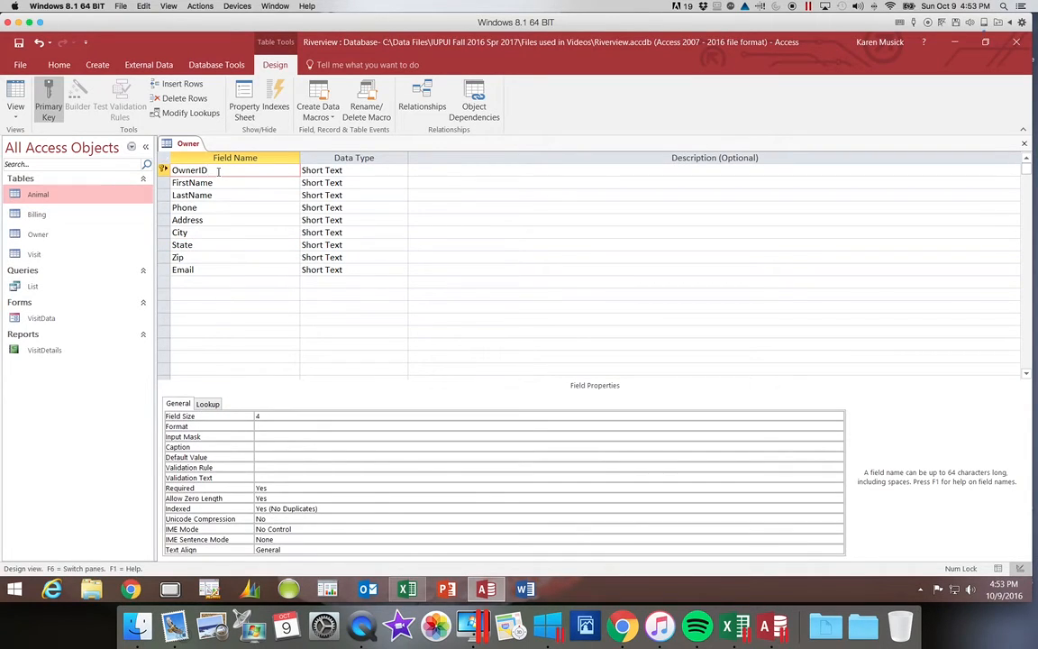
pyautogui.click(255, 416)
pyautogui.write('4')
pyautogui.click(267, 446)
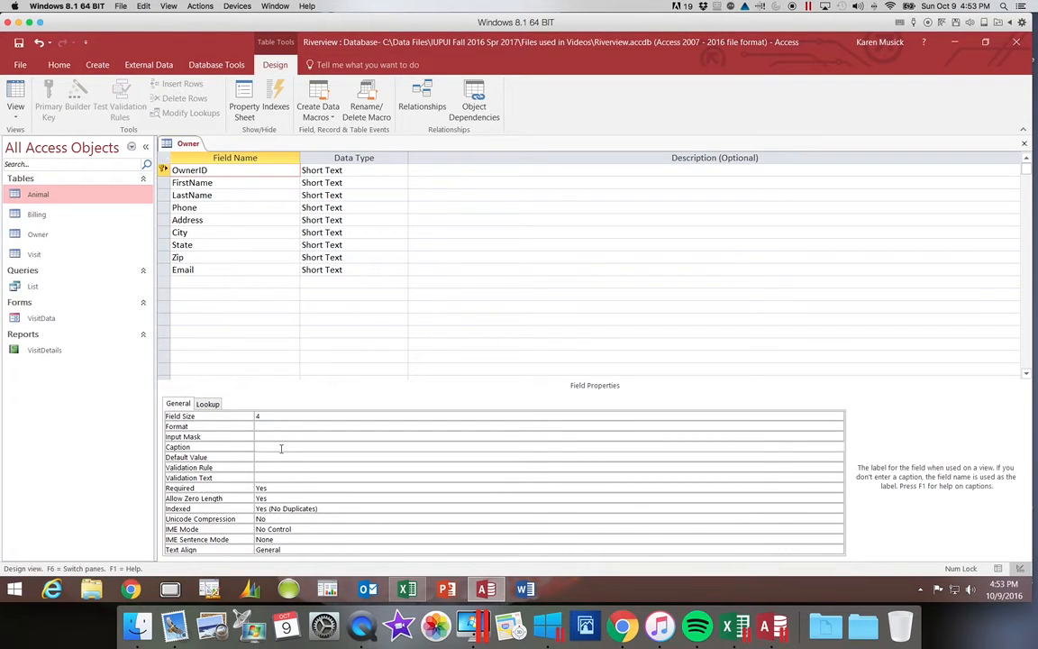
pyautogui.write('Owner ID')
pyautogui.click(435, 172)
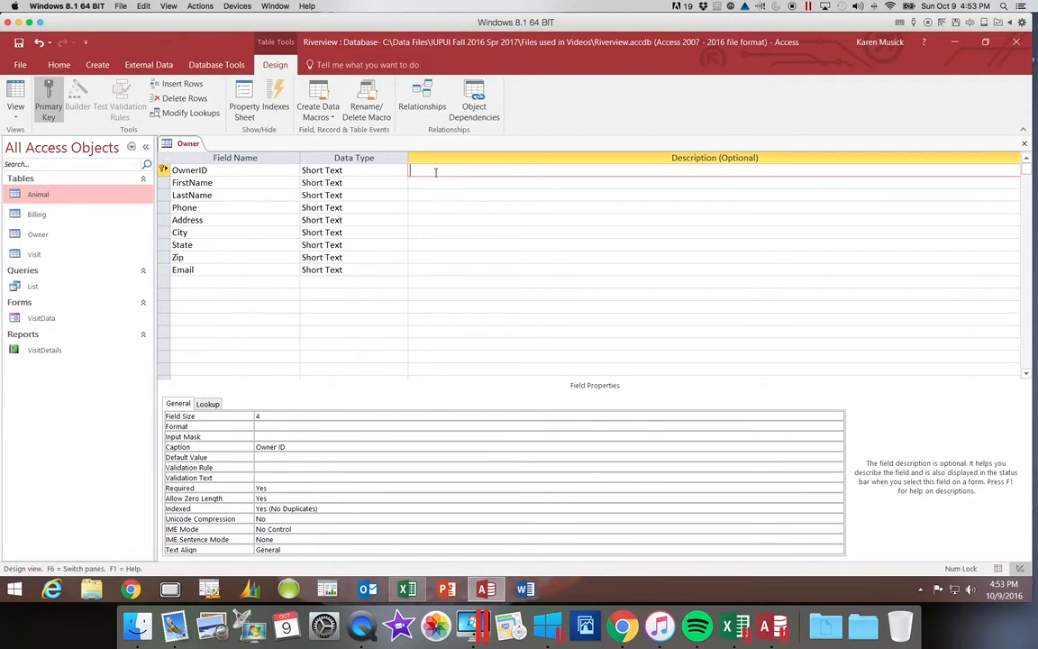
pyautogui.write('Primary key')
# - Set the caption of the FirstName field to "First Name" and of the LastName field to "Last Name"
pyautogui.click(247, 183)
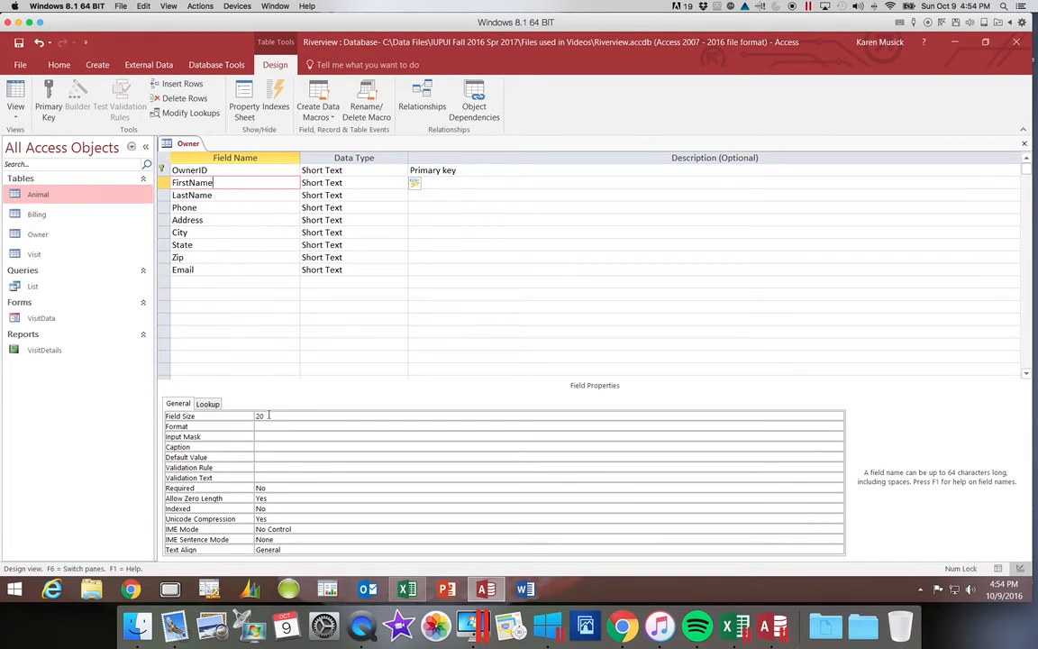
pyautogui.click(262, 445)
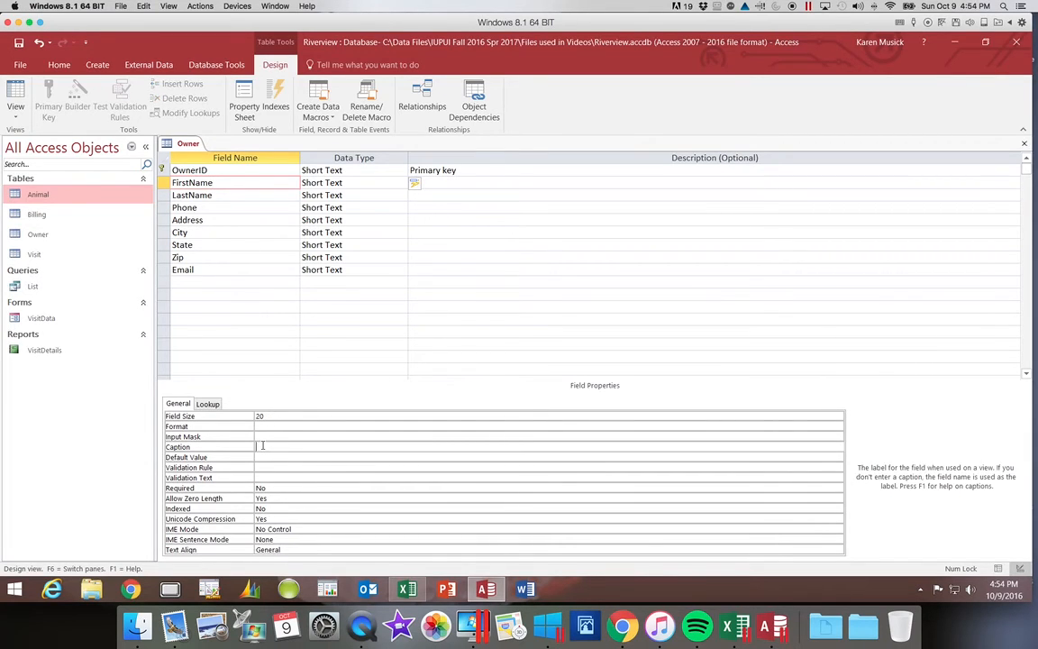
pyautogui.write('First Name')
pyautogui.click(233, 197)
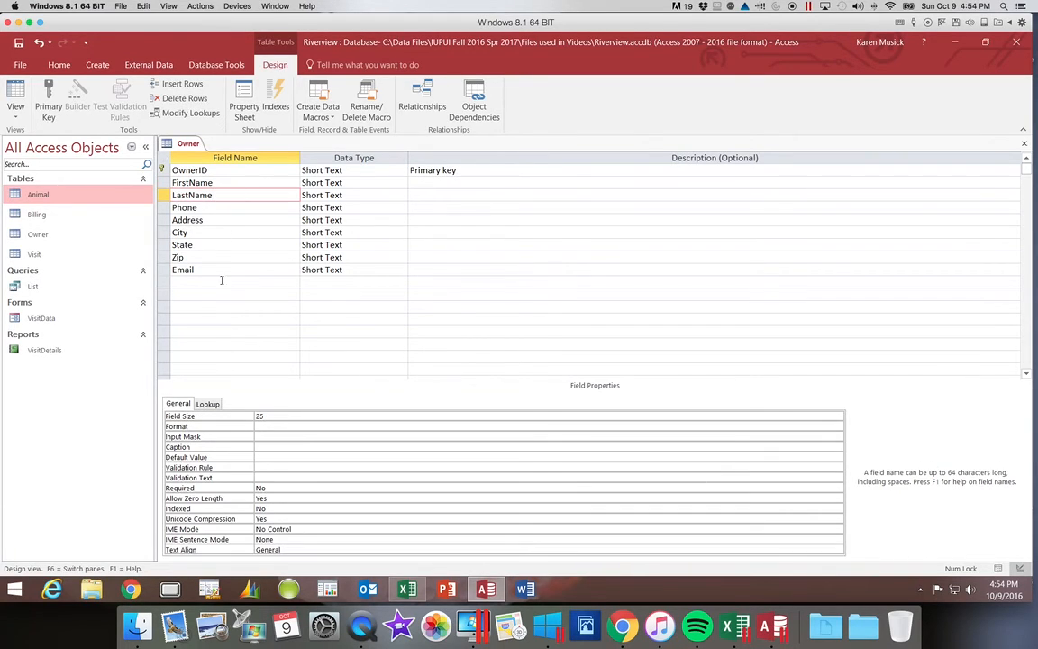
pyautogui.click(263, 447)
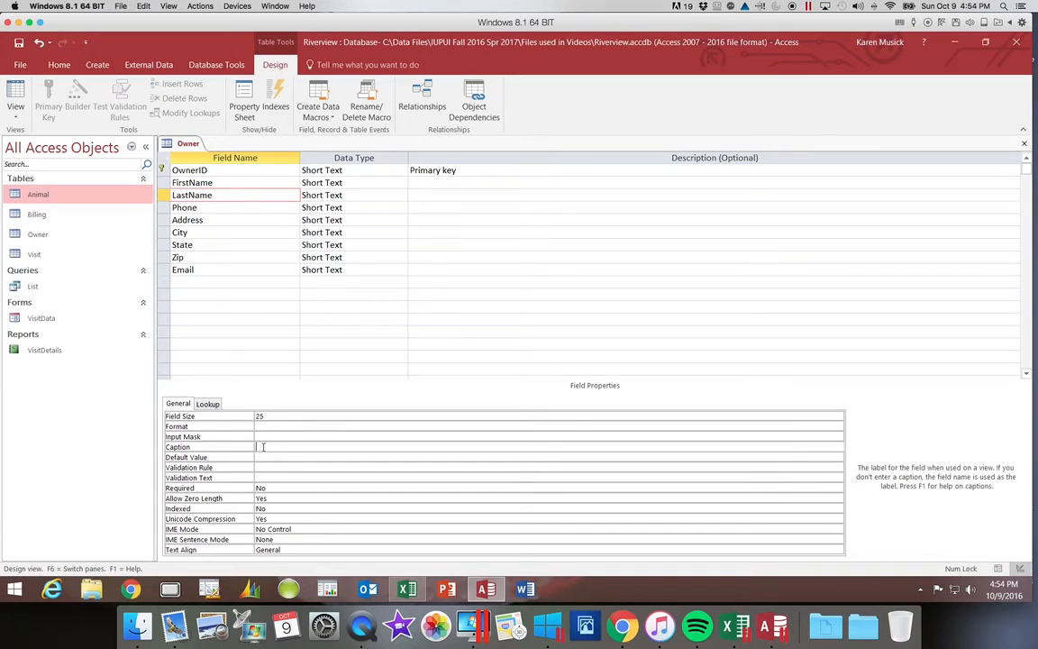
pyautogui.write('Last Name')
pyautogui.click(218, 207)
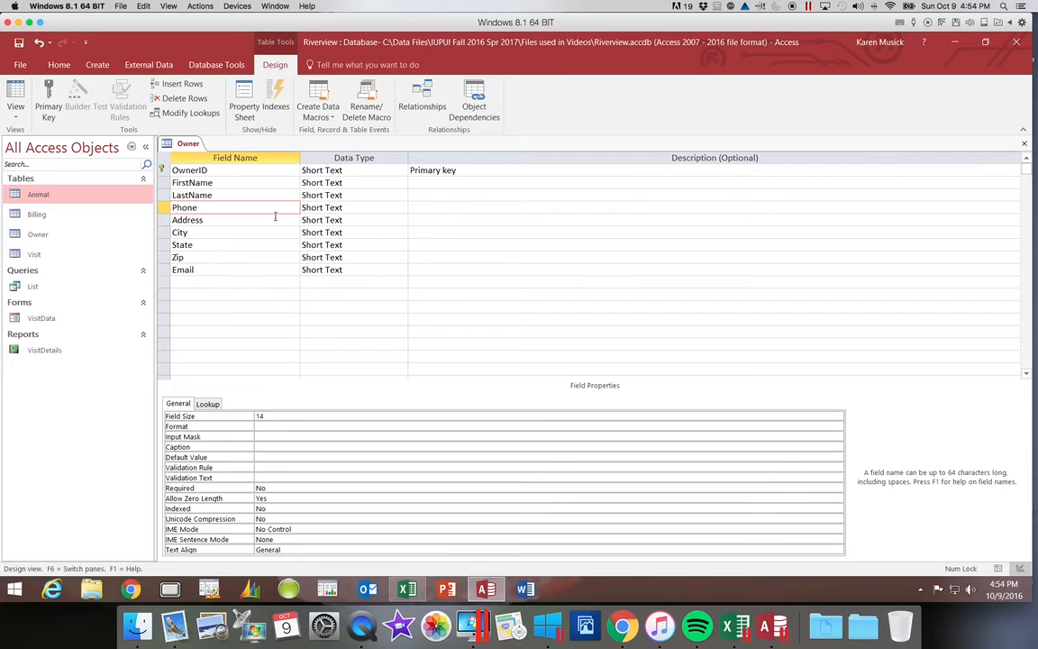
# - Set the Address field's size to 35 and clear its caption
pyautogui.click(212, 219)
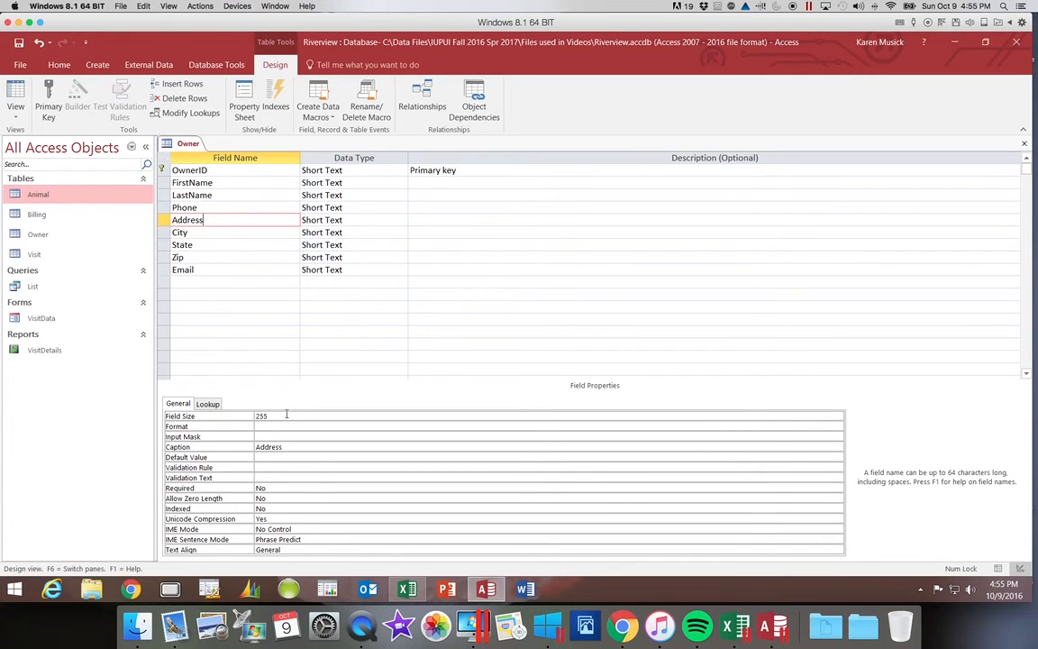
pyautogui.click(241, 418)
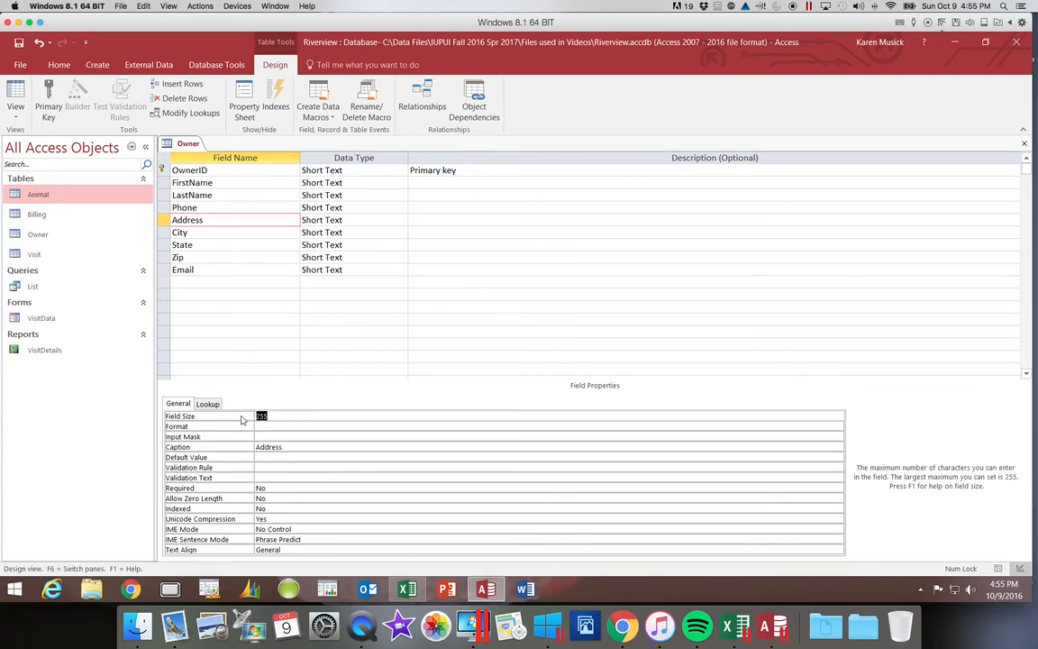
pyautogui.write('35')
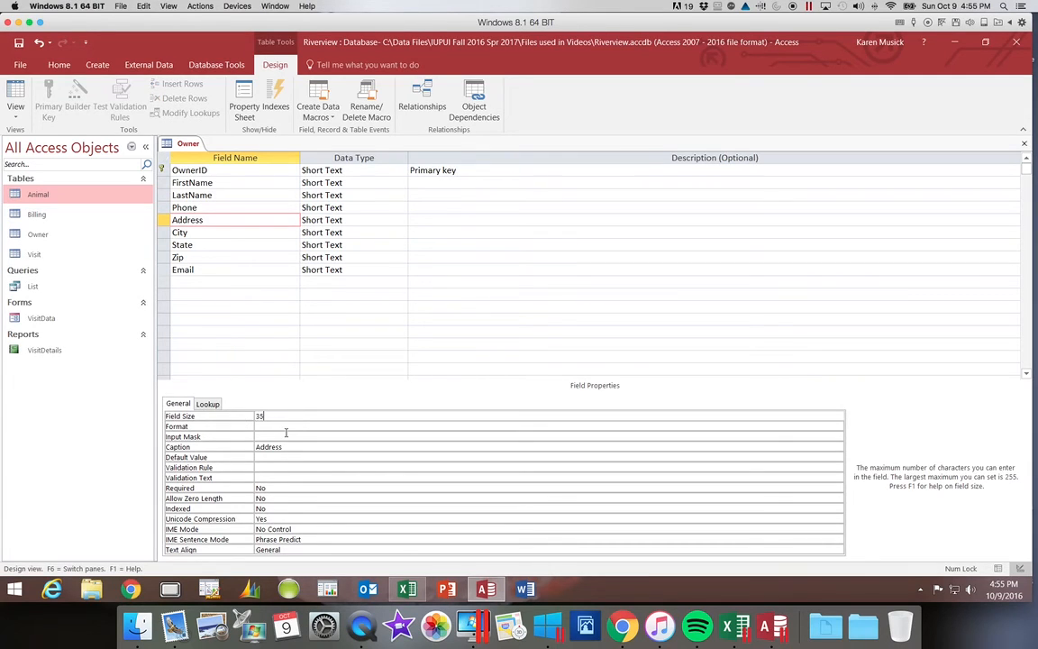
pyautogui.click(288, 447)
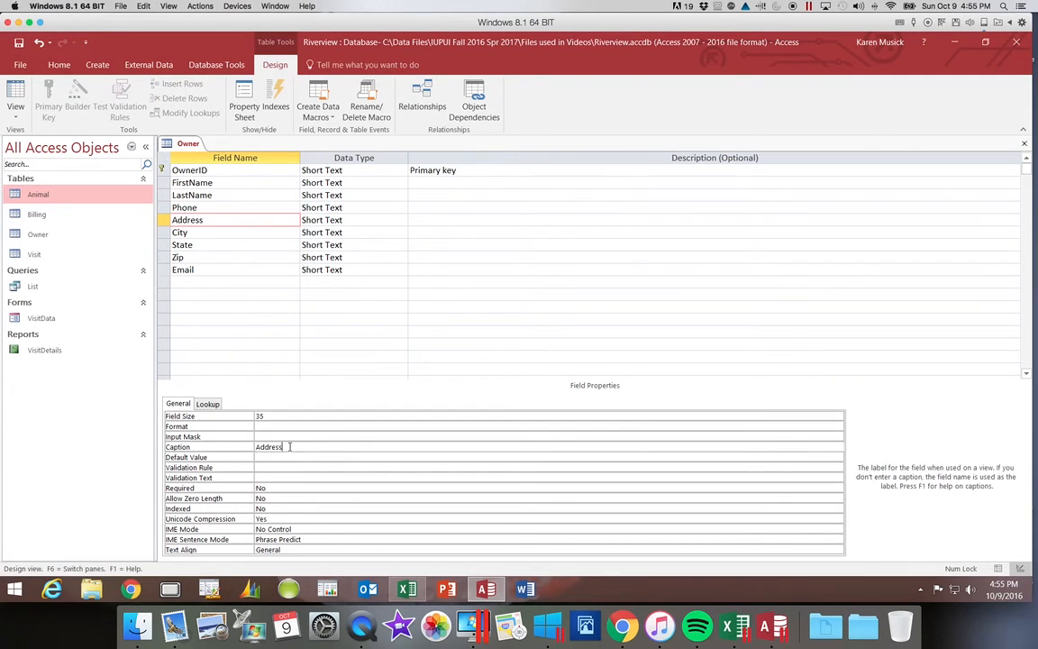
pyautogui.moveTo(284, 448); pyautogui.dragTo(239, 448)
pyautogui.press('Delete')
pyautogui.click(359, 458)
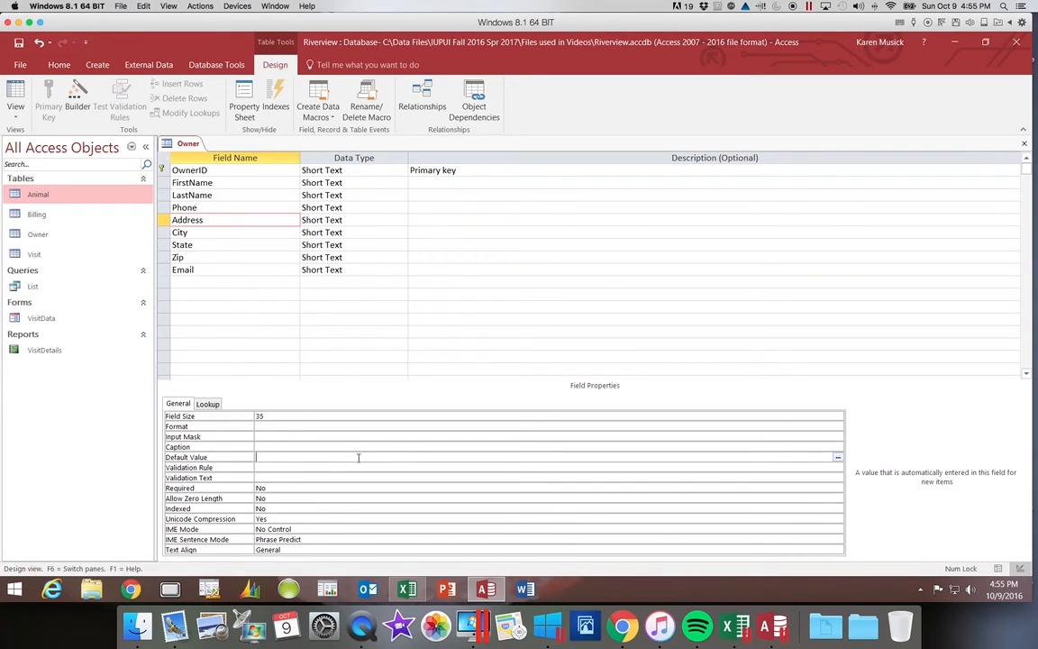
# - Set the City field's size to 25 and clear its caption
pyautogui.click(216, 233)
pyautogui.click(242, 416)
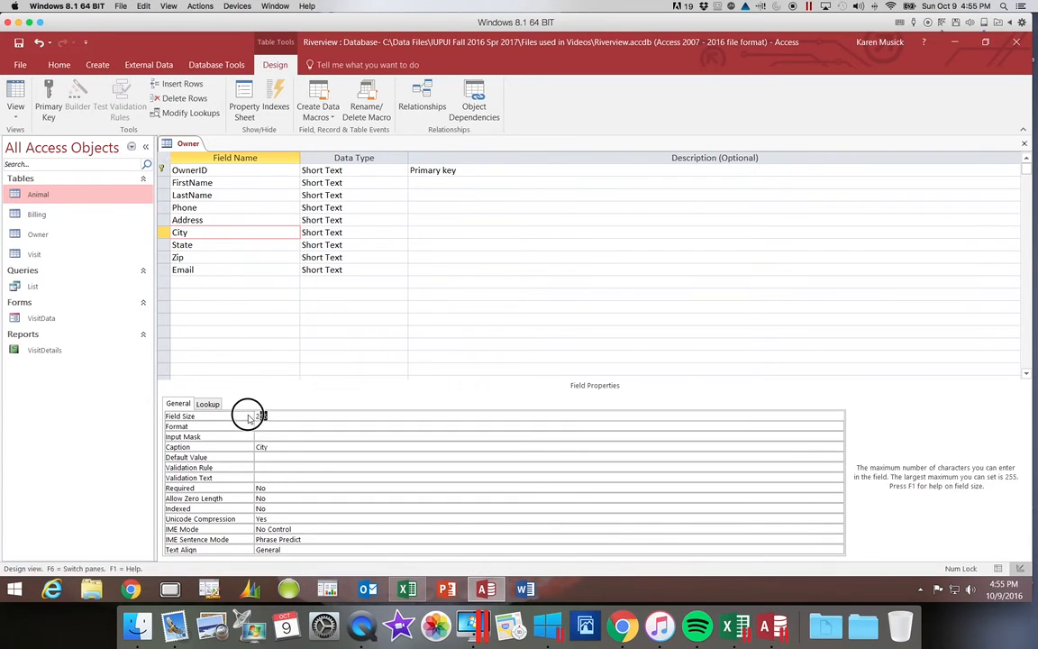
pyautogui.write('25')
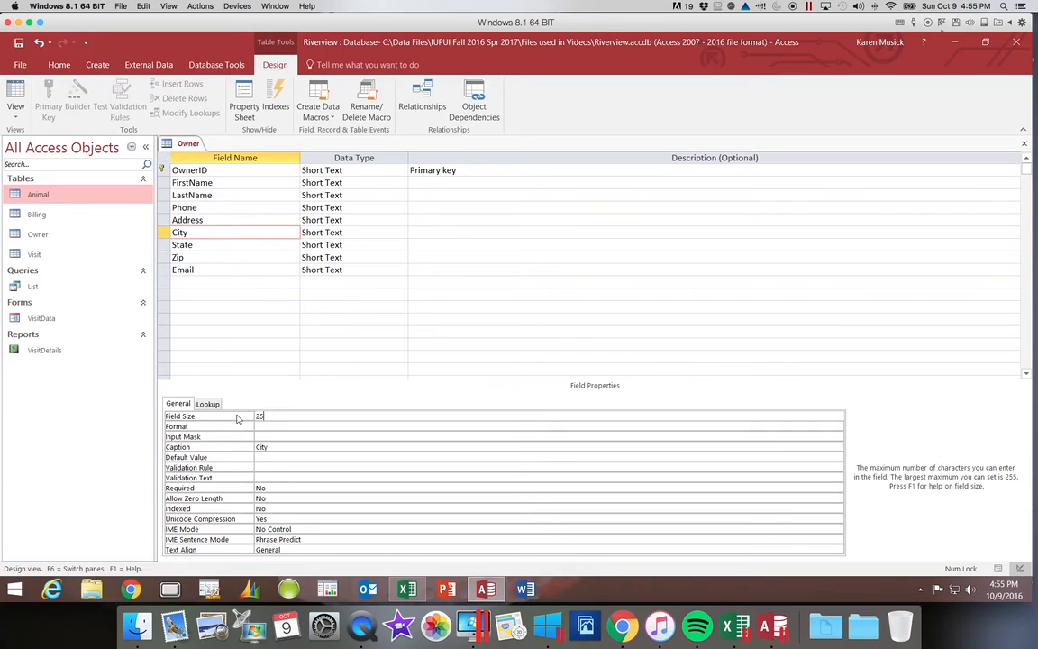
pyautogui.click(240, 447)
pyautogui.press('Delete')
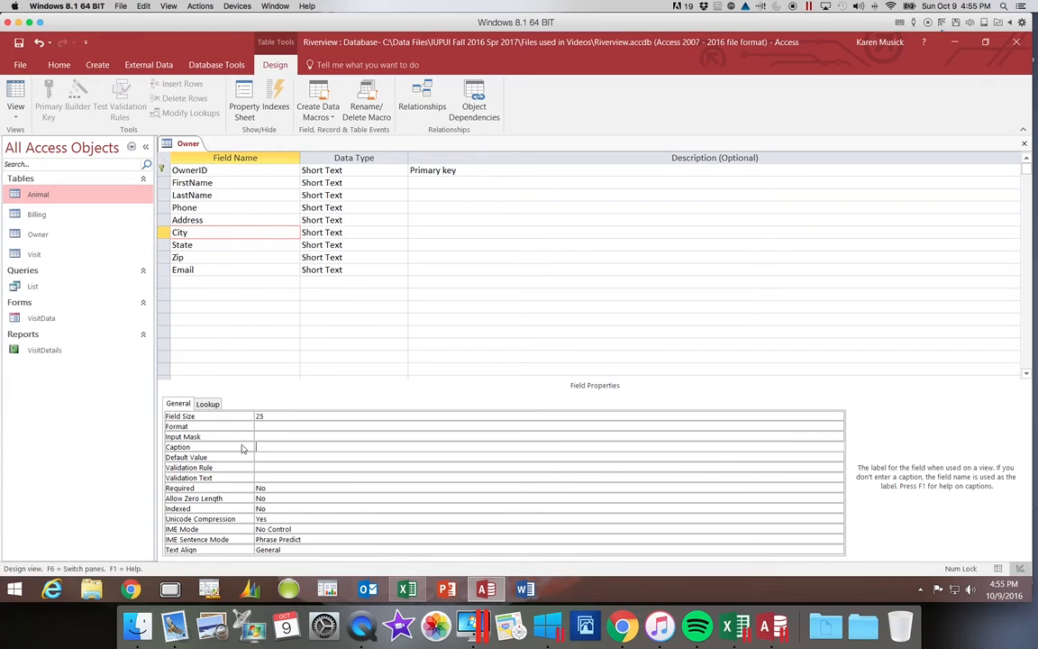
# - Set the State field's size to 2 and clear its caption
pyautogui.click(206, 245)
pyautogui.click(244, 416)
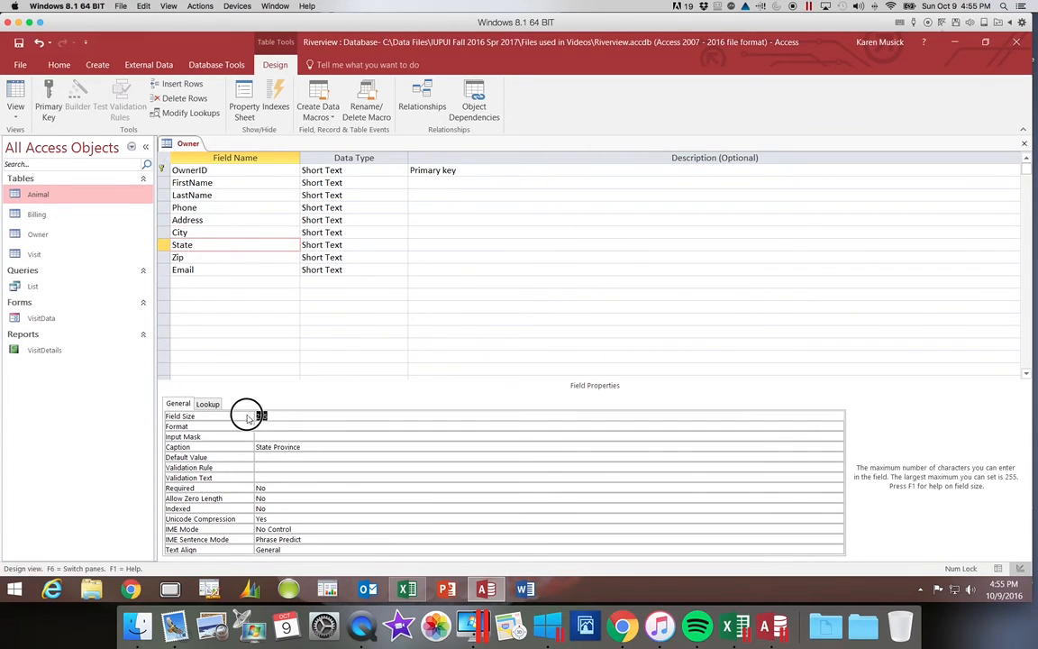
pyautogui.write('2')
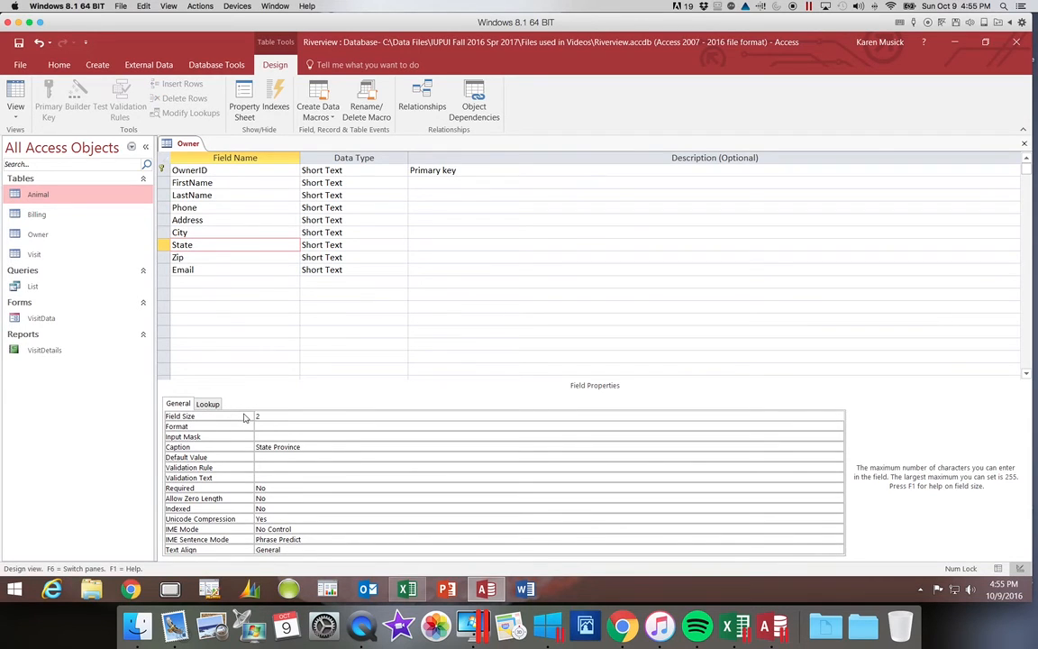
pyautogui.click(242, 447)
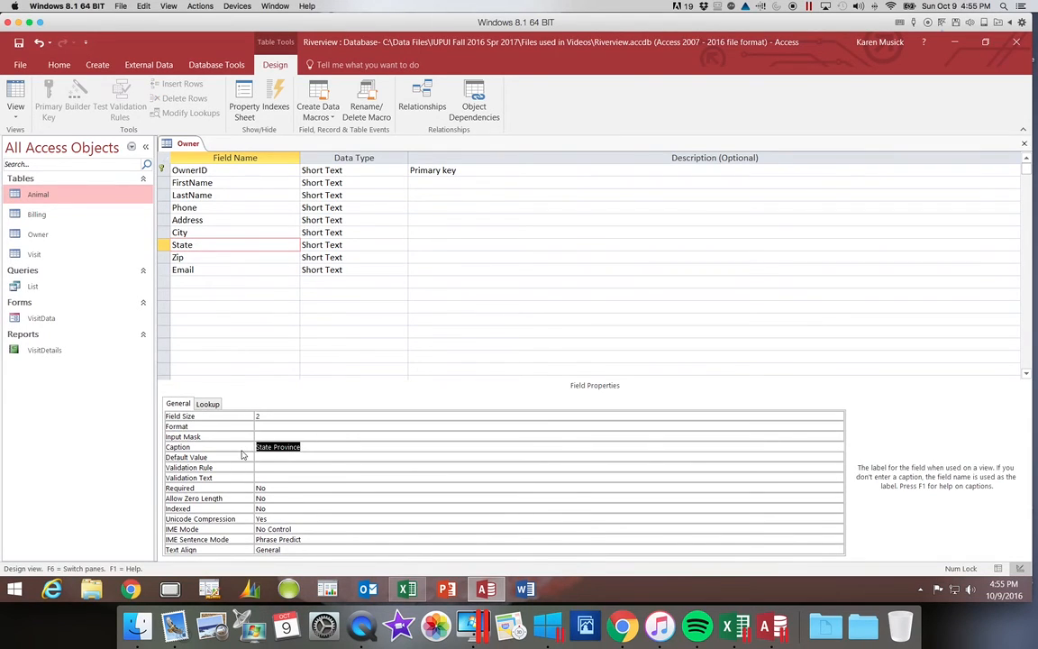
pyautogui.press('Delete')
# - Set the Zip field's size to 10 and clear its caption
pyautogui.click(205, 256)
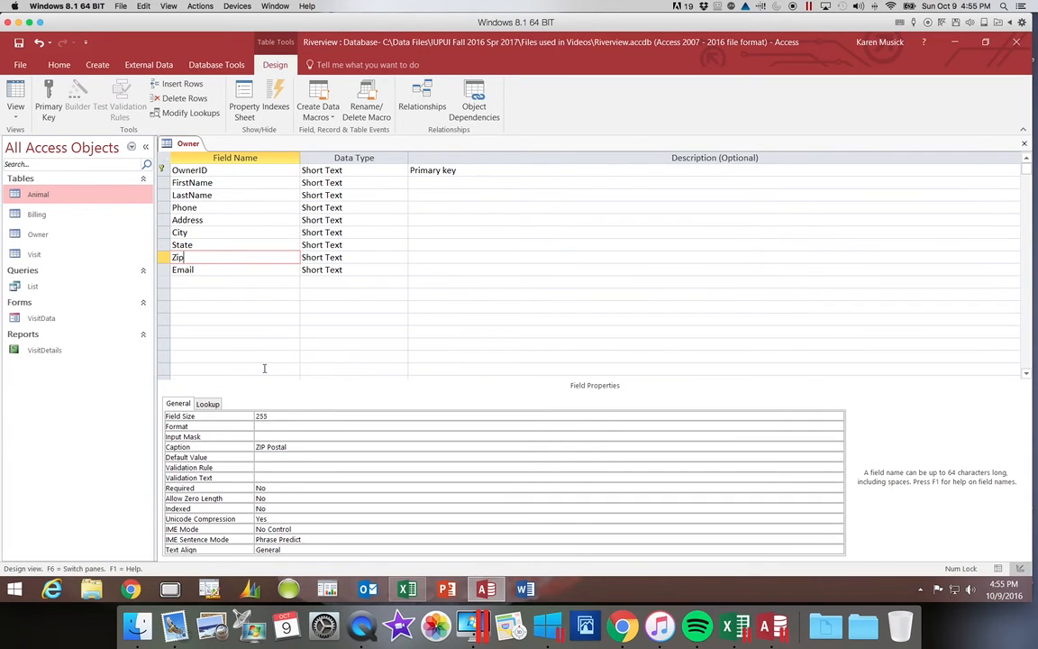
pyautogui.click(275, 416)
pyautogui.write('10')
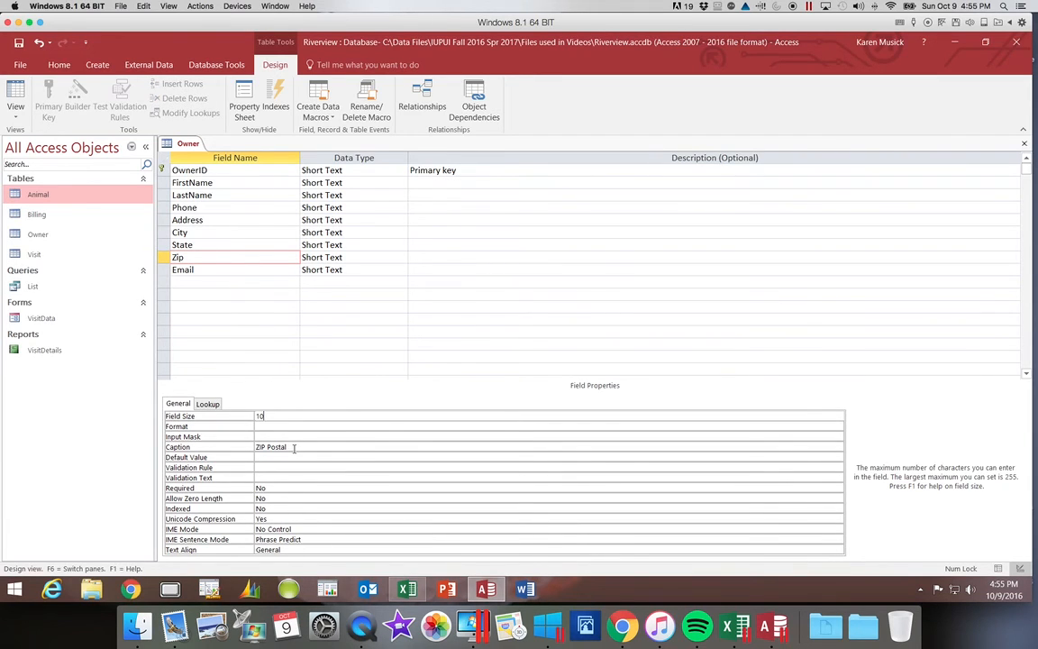
pyautogui.click(234, 447)
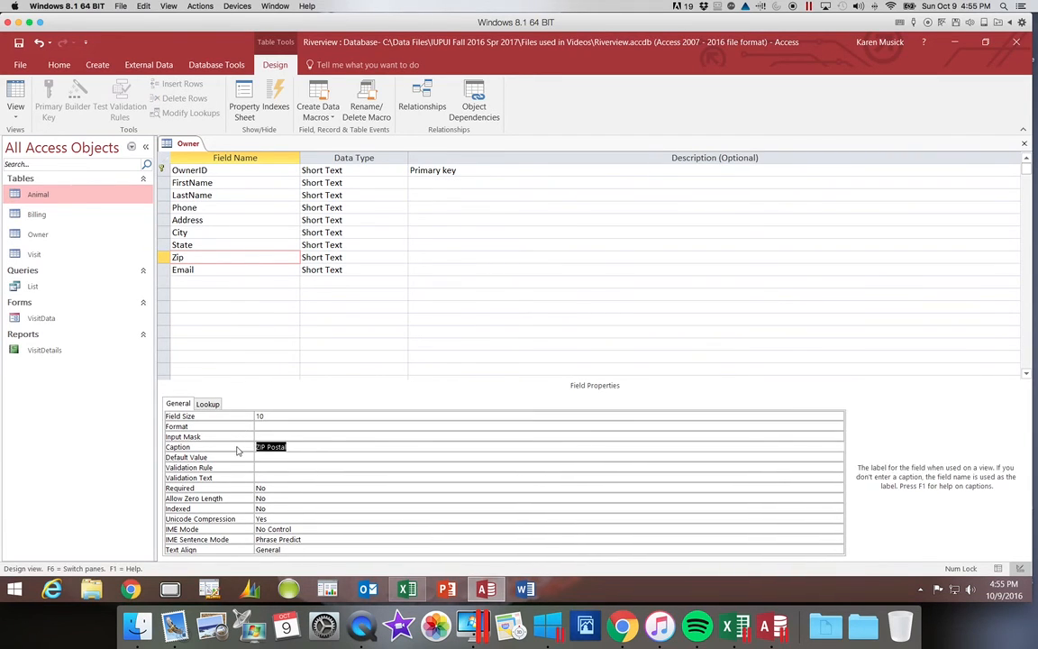
pyautogui.press('Delete')
# - Save and close the Owner table's design, and reopen the table to check its column headings
pyautogui.click(220, 269)
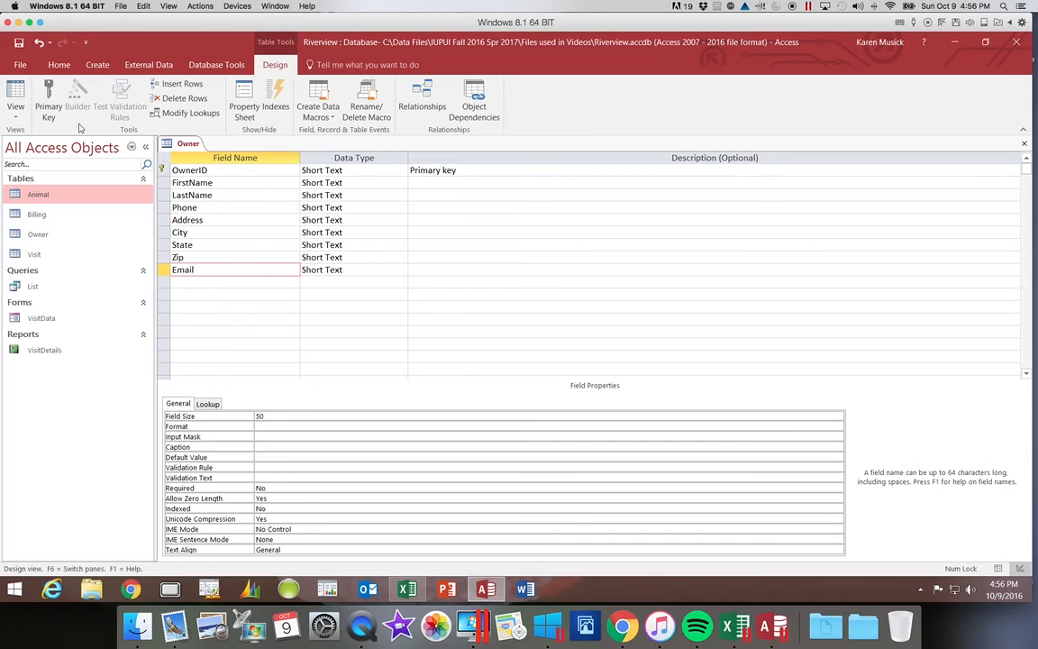
pyautogui.click(21, 43)
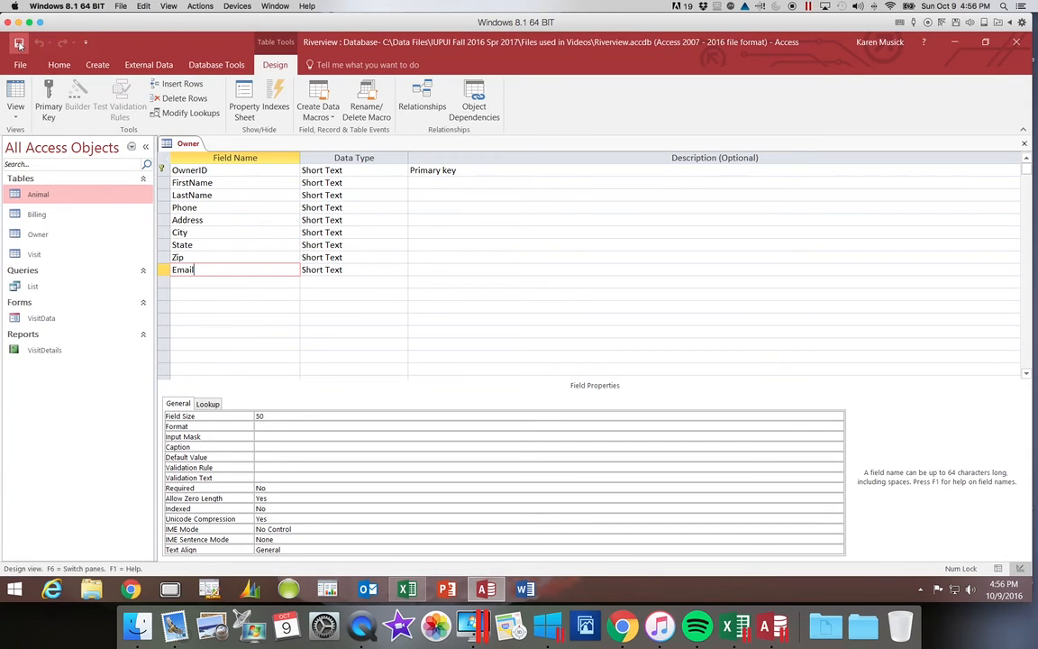
pyautogui.click(1023, 144)
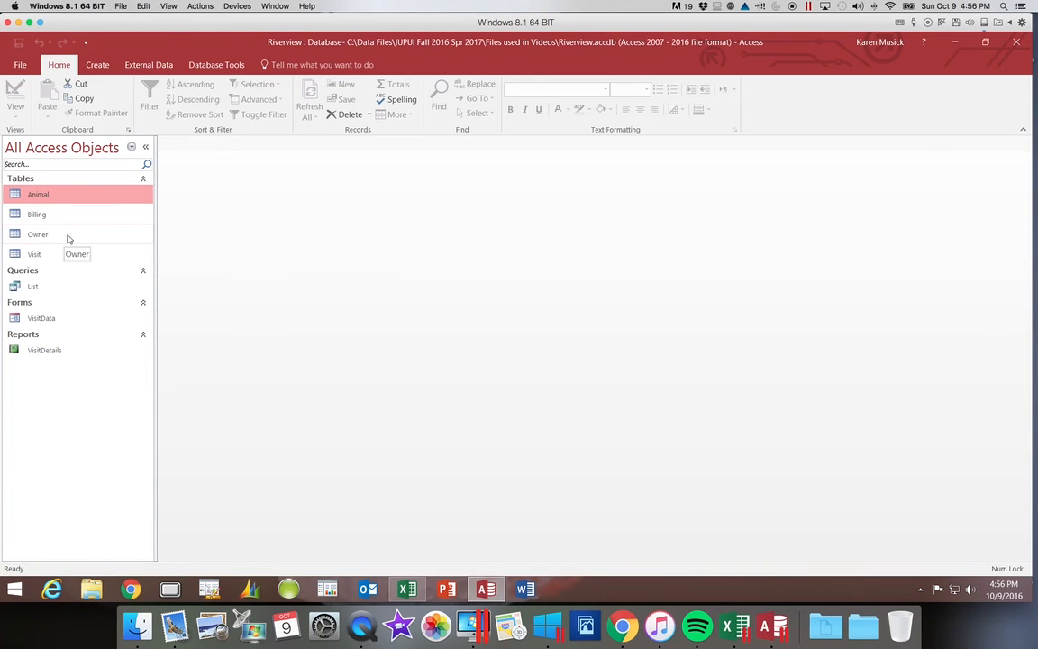
pyautogui.doubleClick(38, 234)
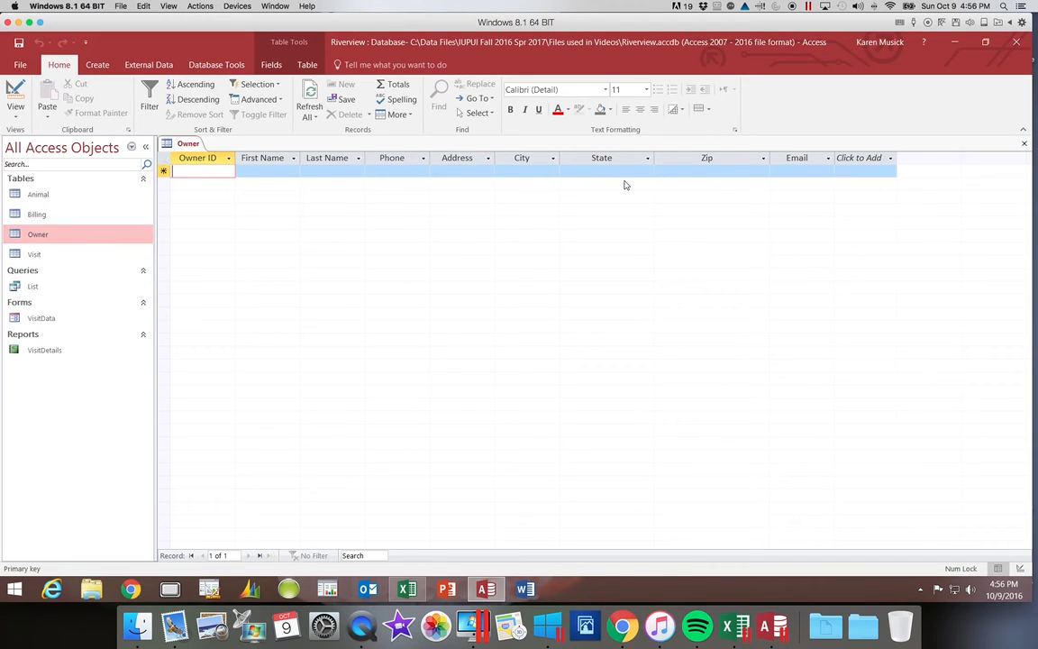
# - In Design view, set the State field's default value to WY, and save the table while returning to Datasheet view
pyautogui.click(15, 90)
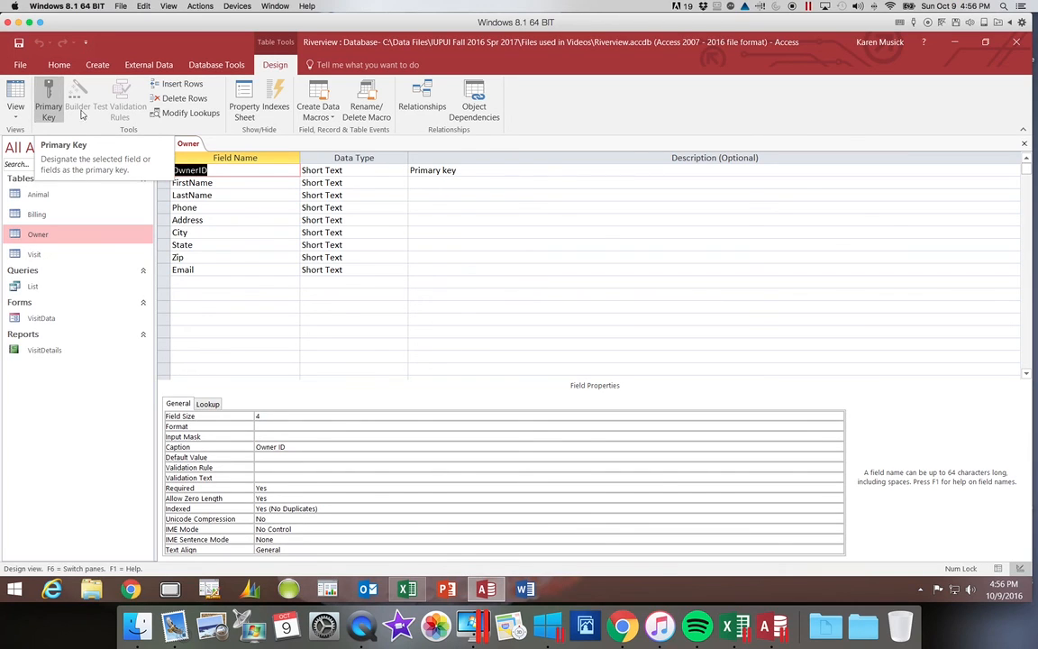
pyautogui.click(58, 108)
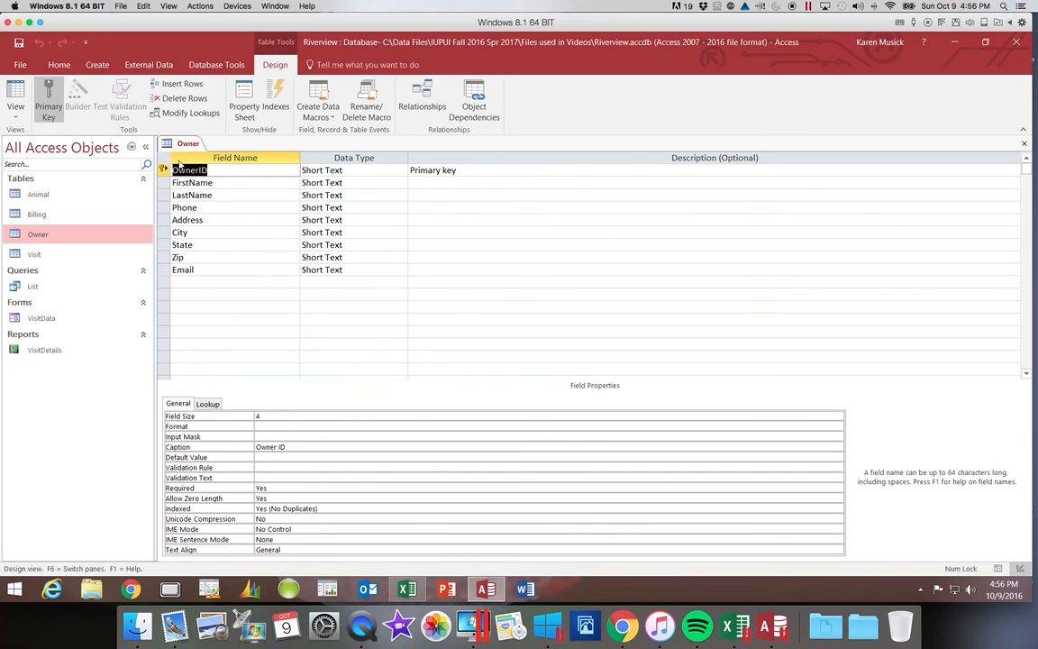
pyautogui.click(211, 244)
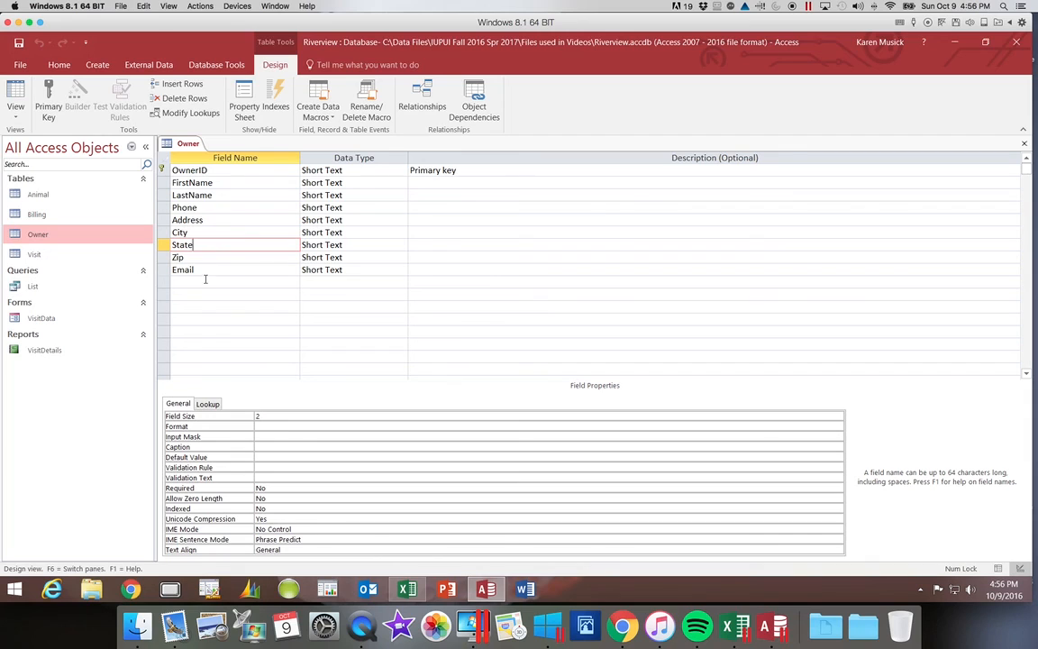
pyautogui.click(270, 457)
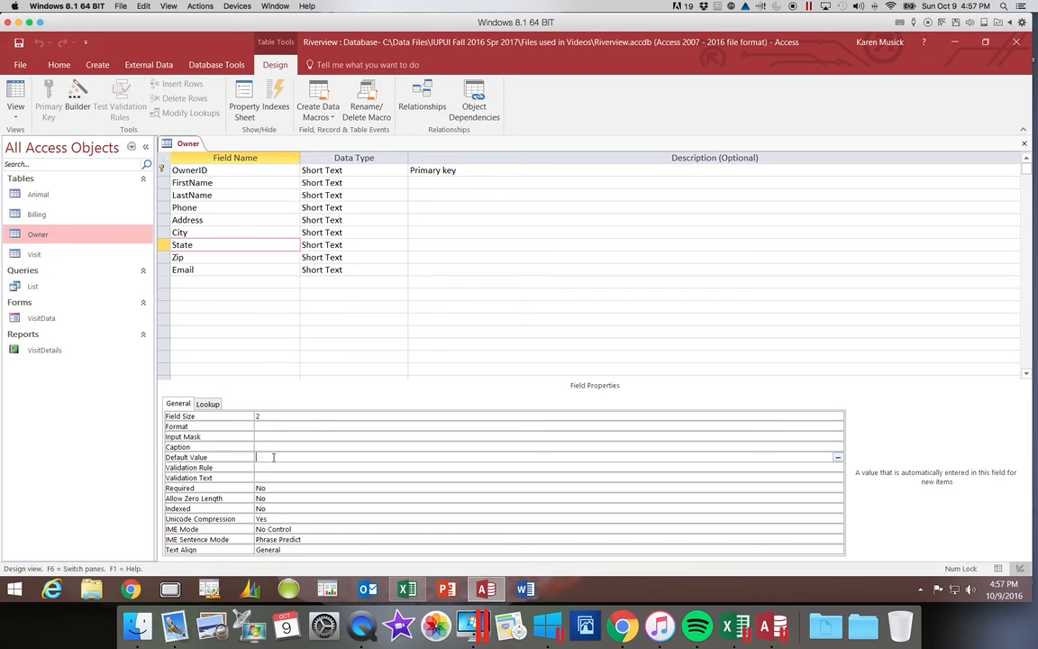
pyautogui.write('WY')
pyautogui.press('Return')
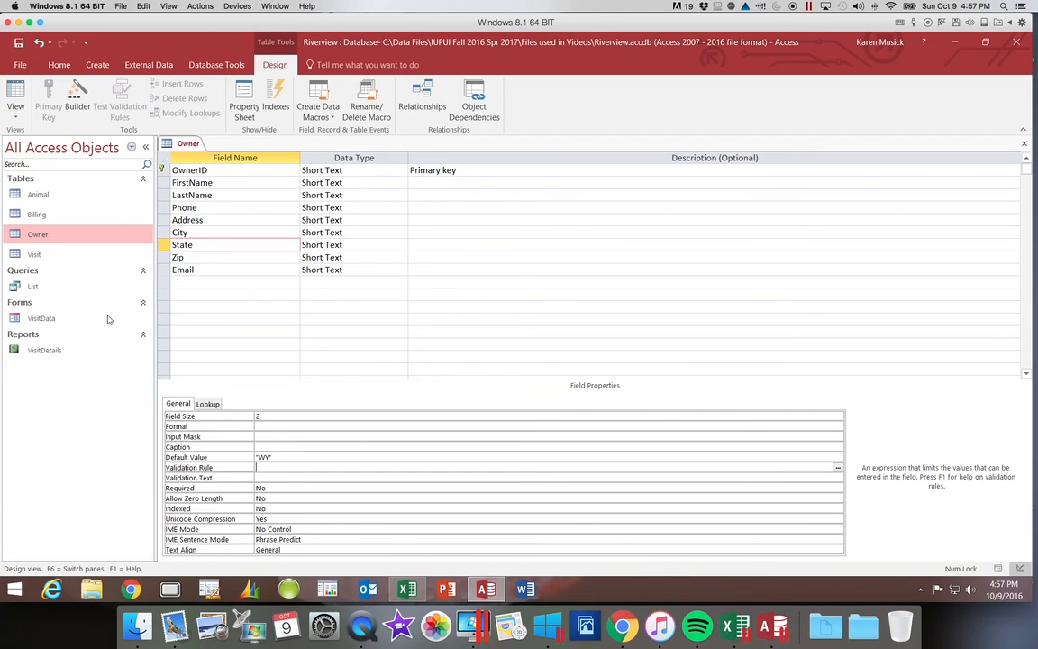
pyautogui.click(14, 95)
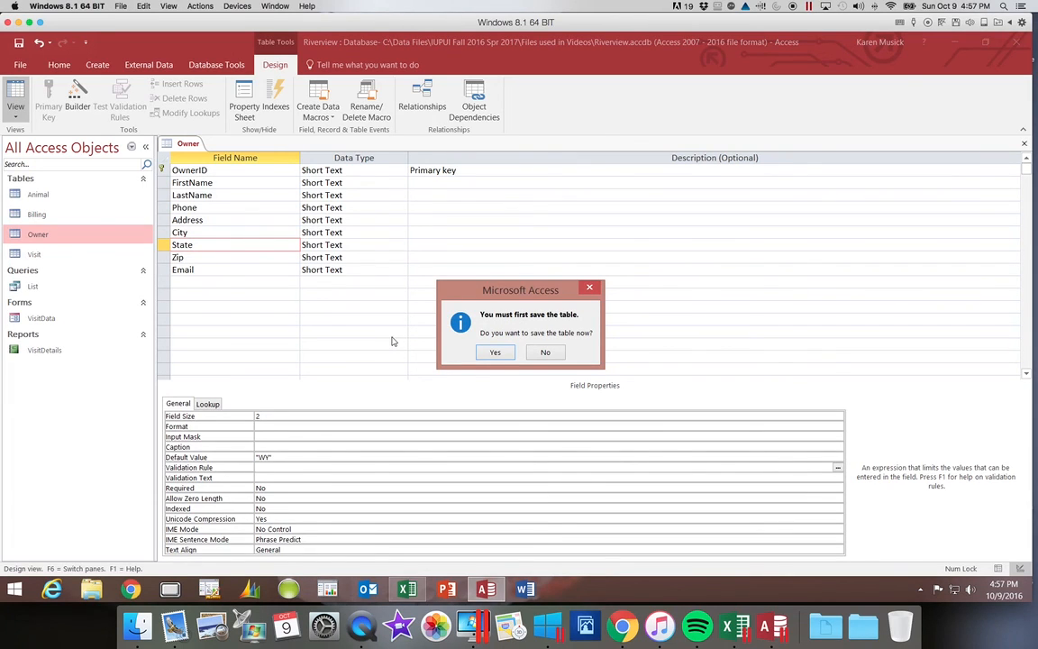
pyautogui.click(495, 352)
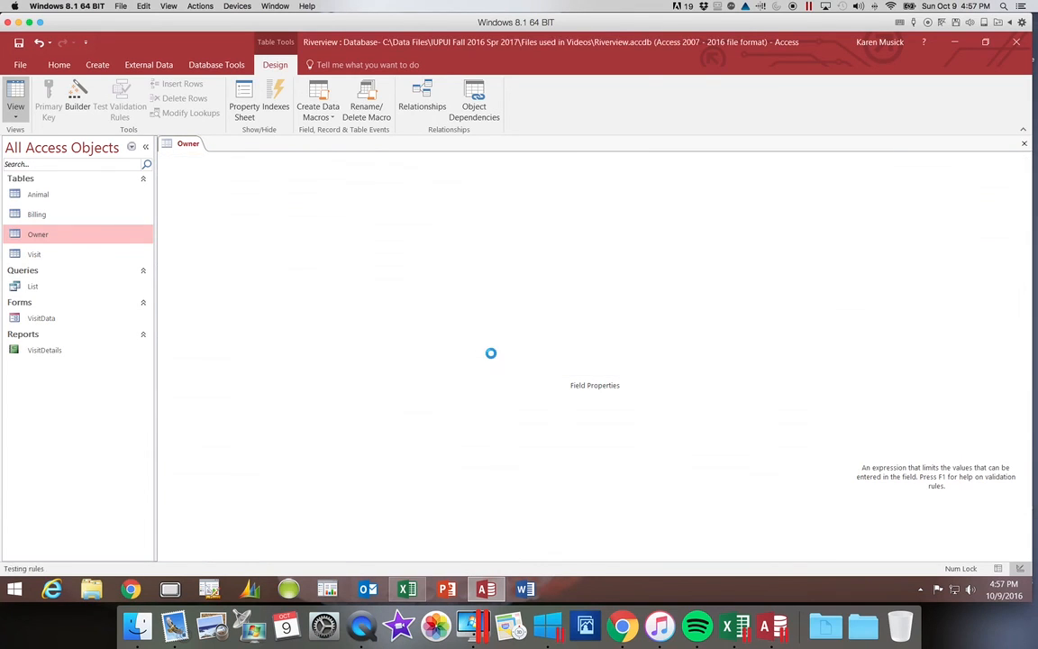